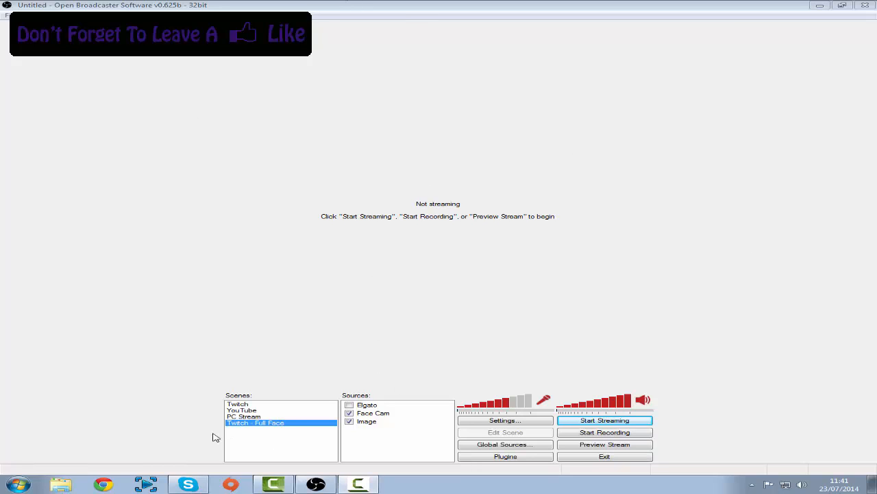
Step: Switch to the Twitch scene and disable its Face Cam source
left_click(246, 405)
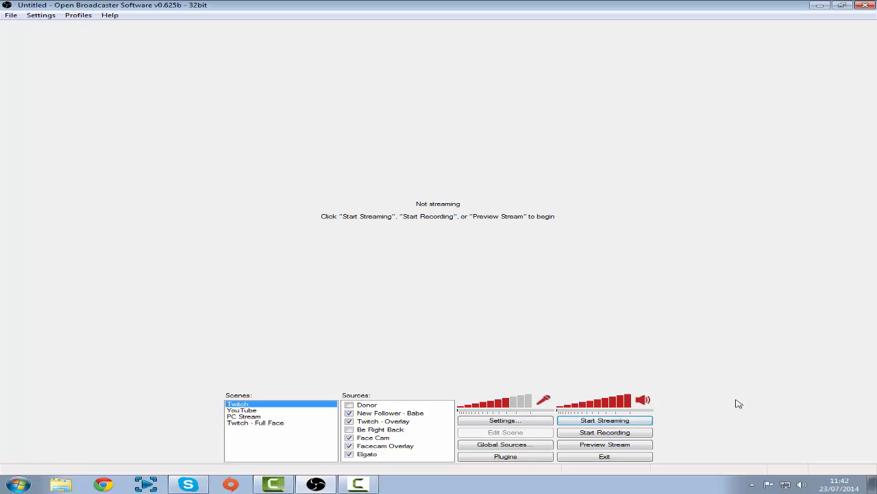
left_click(350, 438)
Step: Open the settings and rename the current setting profile to "Infiniti"
left_click(41, 15)
left_click(60, 26)
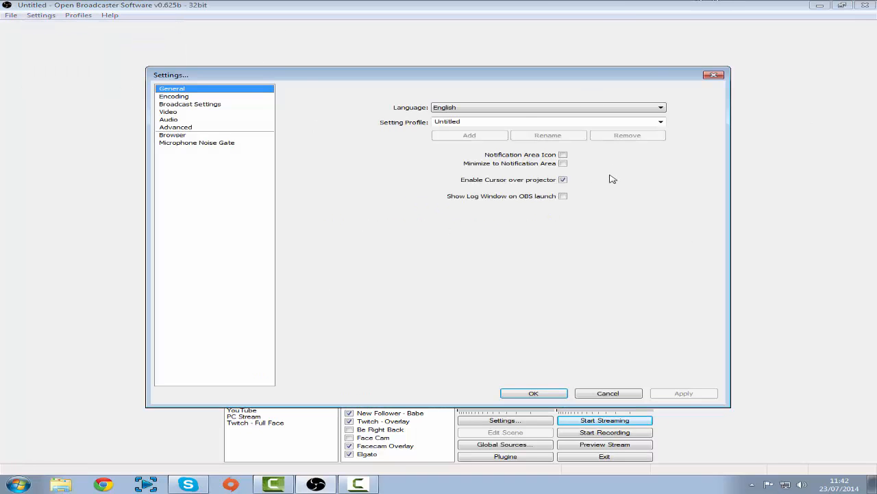
left_click_drag(491, 119, 430, 122)
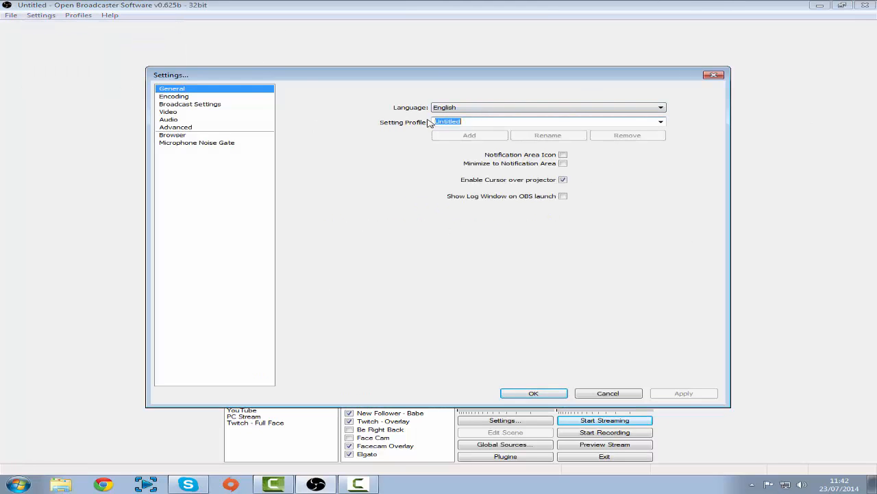
left_click(468, 119)
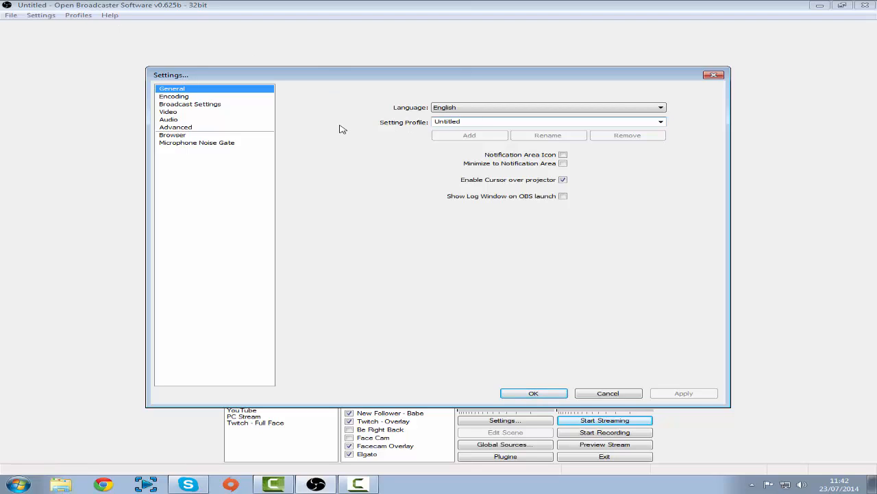
key("BackSpace")
key("BackSpace")
key("BackSpace")
key("BackSpace")
key("BackSpace")
key("BackSpace")
key("BackSpace")
type("In")
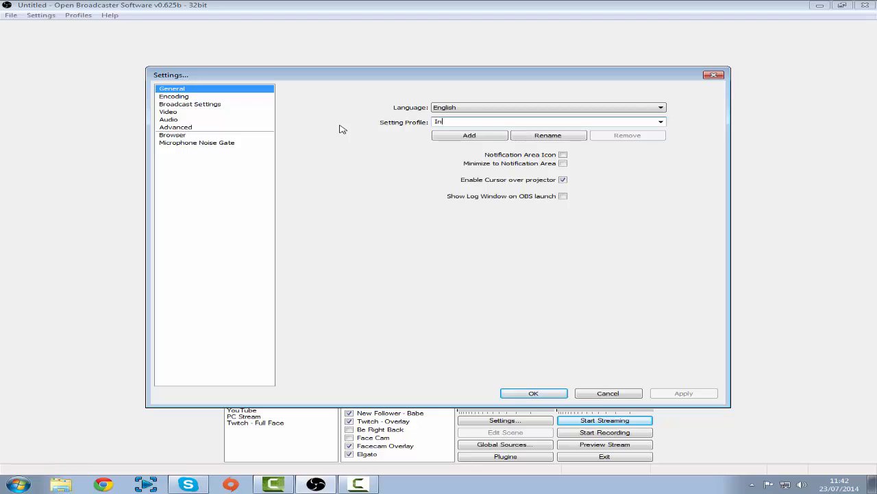
type("finiti")
left_click(552, 137)
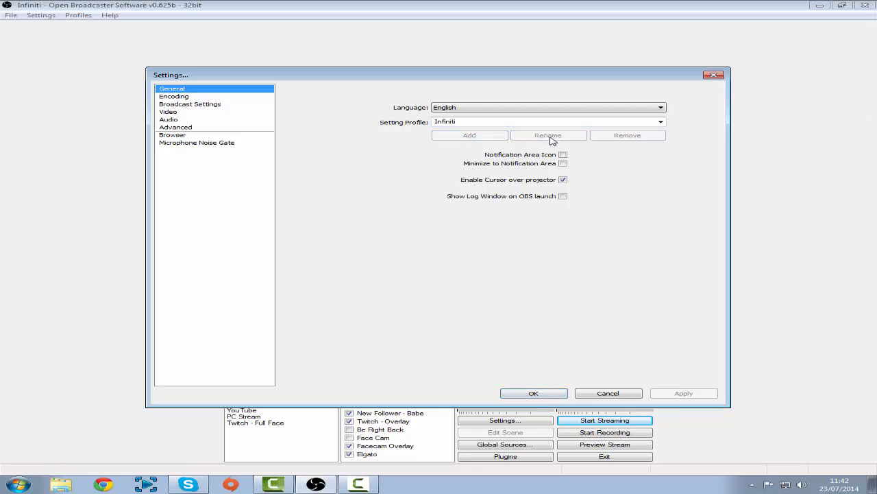
Step: Examine the video encoding settings, in particular the maximum bitrate
left_click(181, 97)
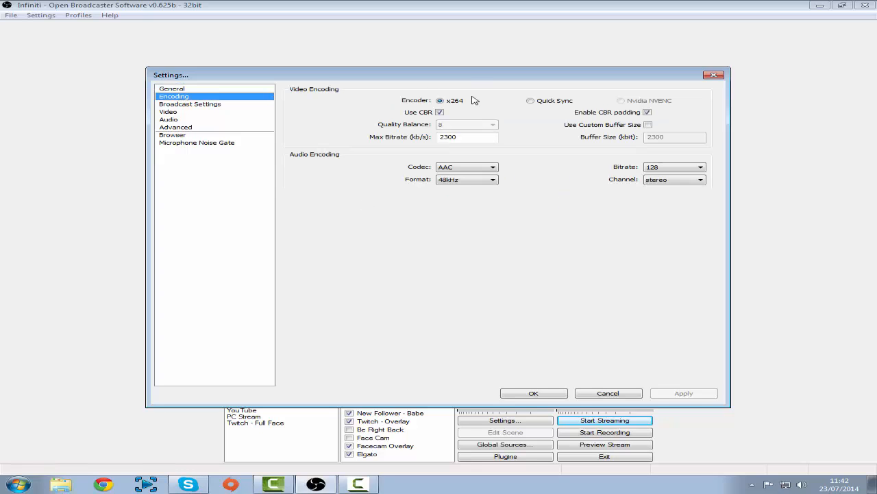
left_click_drag(471, 135, 366, 146)
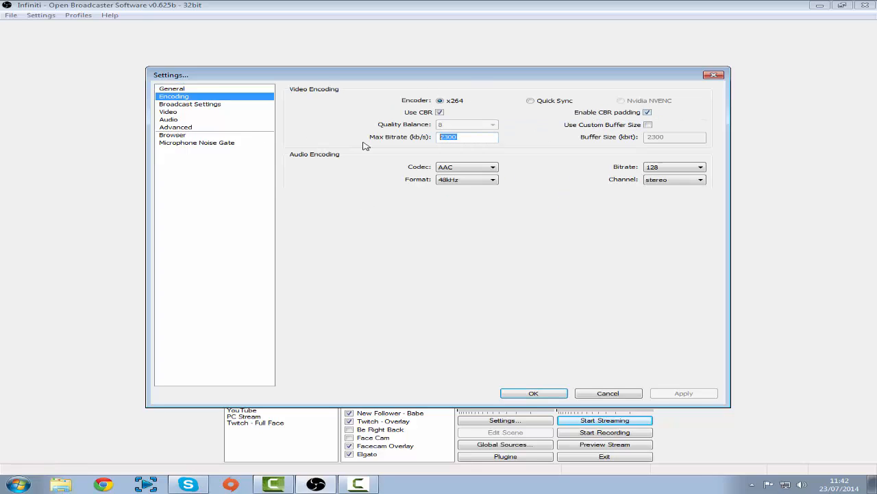
left_click_drag(497, 141, 380, 140)
left_click(455, 137)
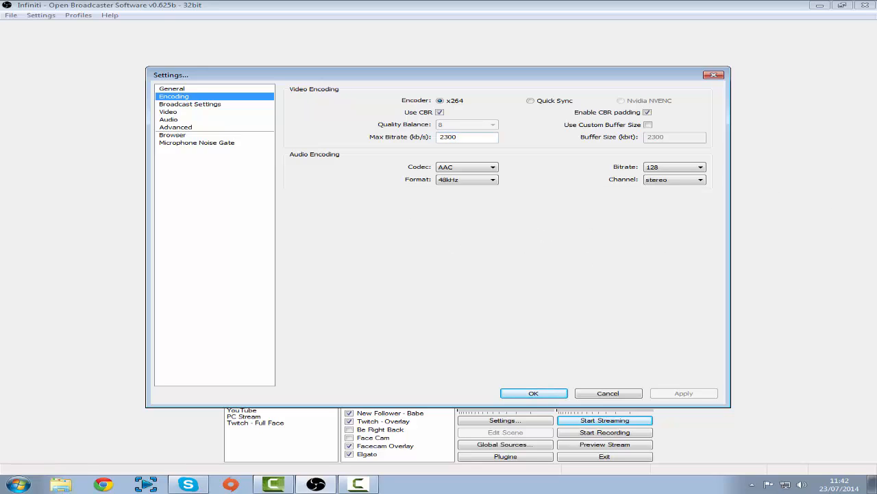
left_click_drag(482, 139, 338, 139)
left_click_drag(444, 137, 485, 132)
left_click(462, 137)
left_click_drag(487, 138, 355, 141)
left_click_drag(444, 140, 460, 139)
Step: In the broadcast settings, set the mode to Live Stream and the streaming service to Twitch / Justin.tv
left_click(219, 107)
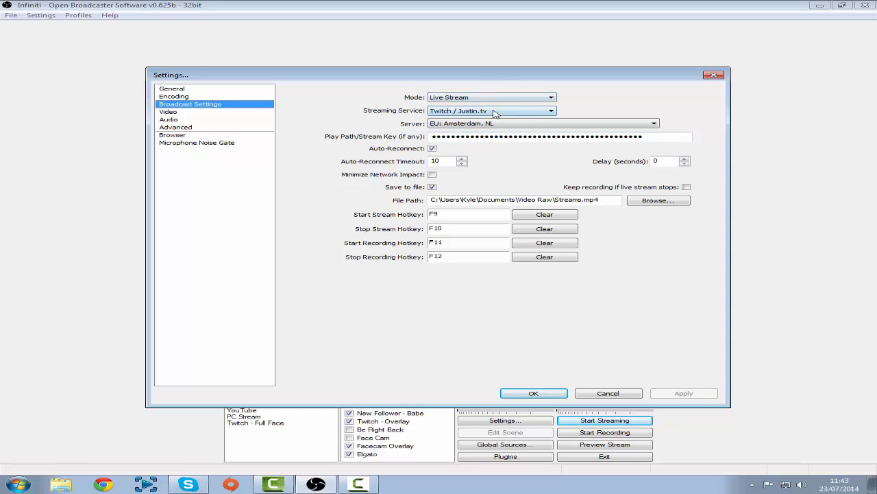
left_click(517, 101)
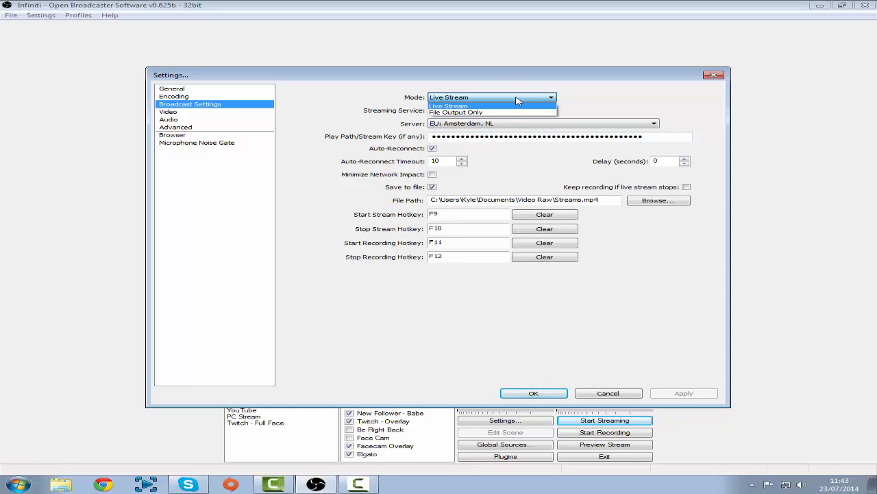
left_click(518, 98)
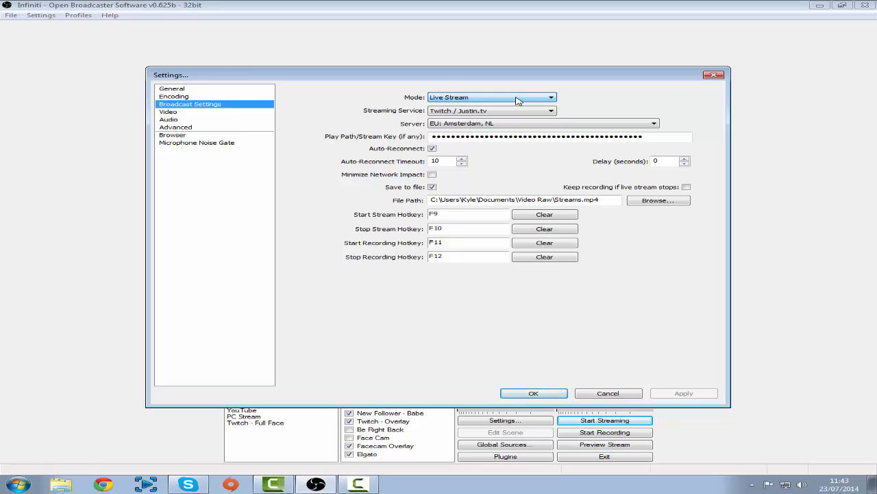
left_click(518, 97)
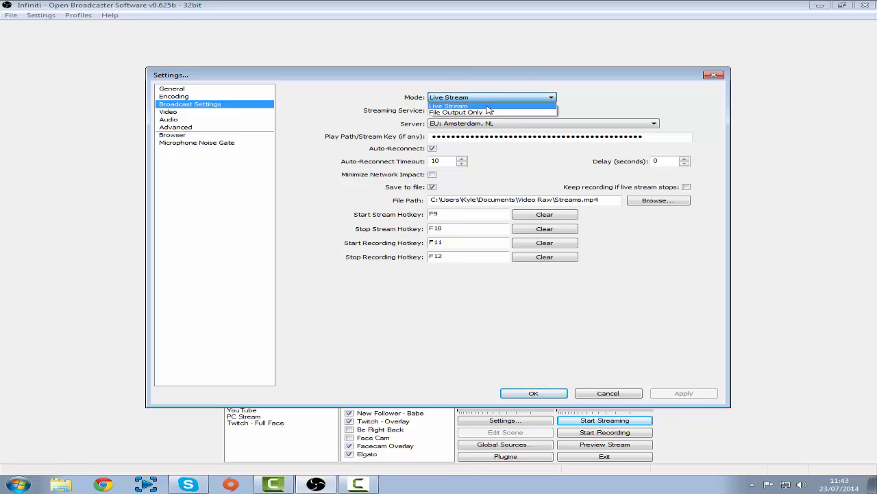
left_click(484, 106)
left_click(533, 112)
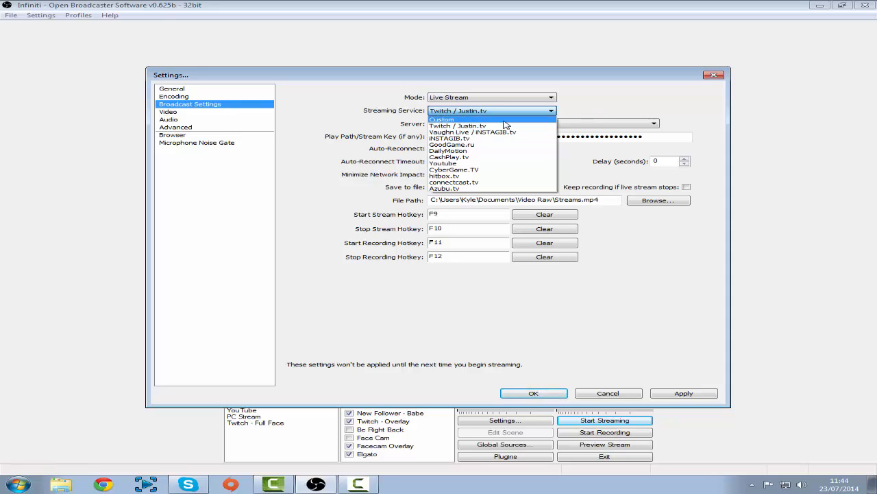
left_click(506, 127)
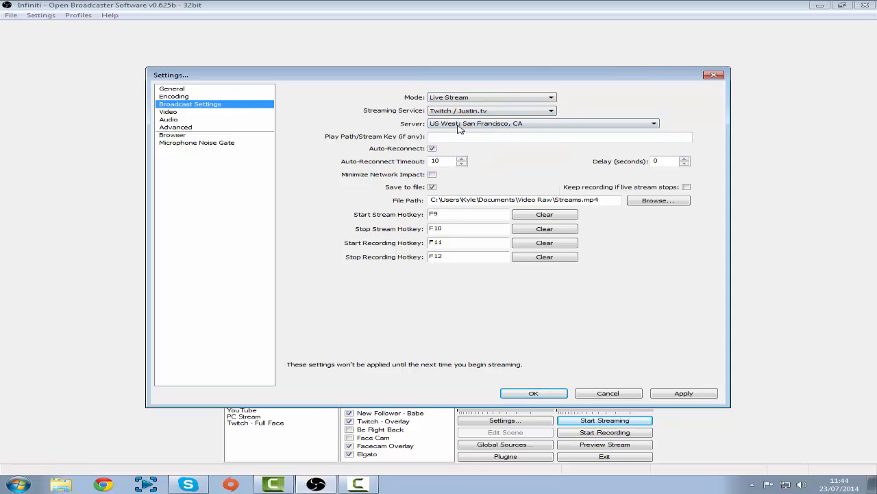
Step: Set the streaming server to EU: Frankfurt, DE
left_click(517, 127)
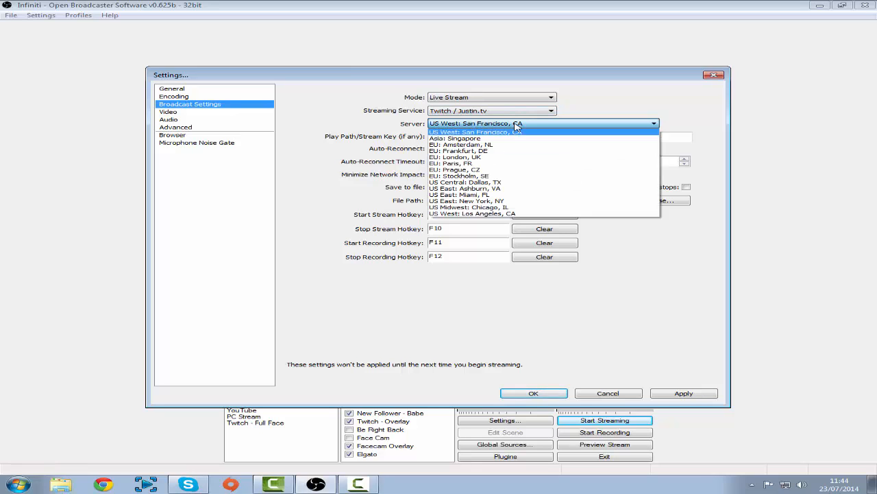
left_click(473, 151)
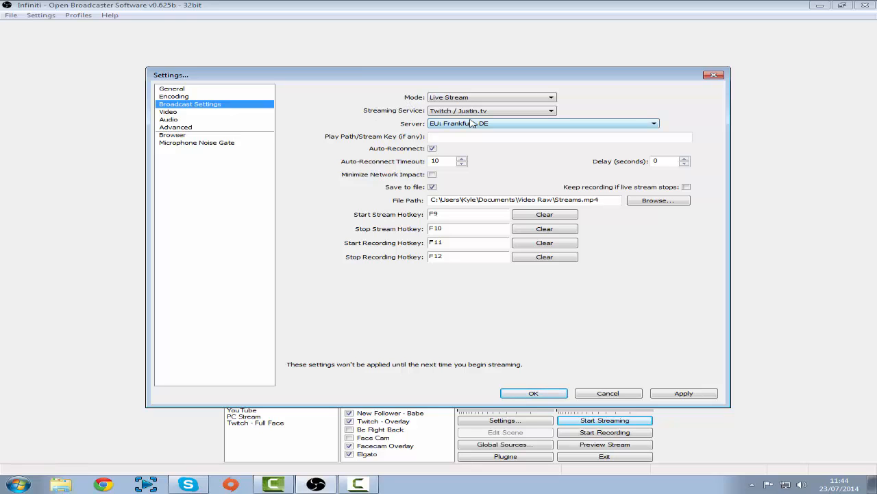
left_click(514, 126)
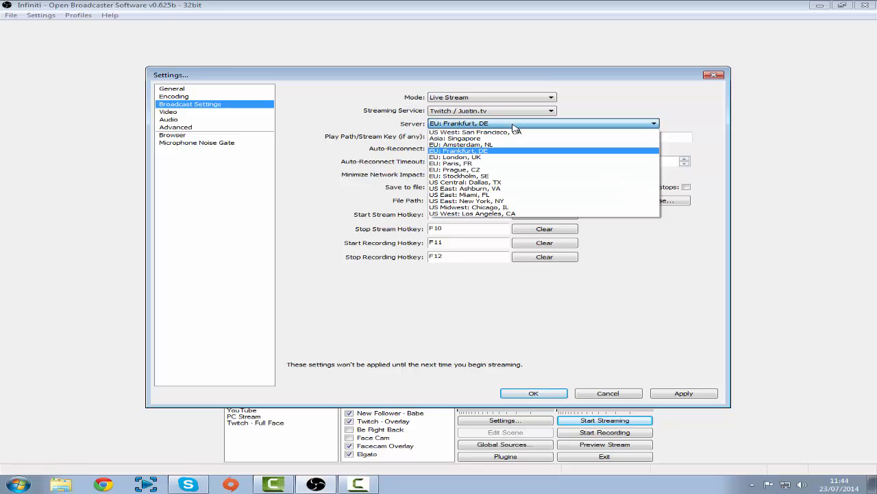
left_click(513, 126)
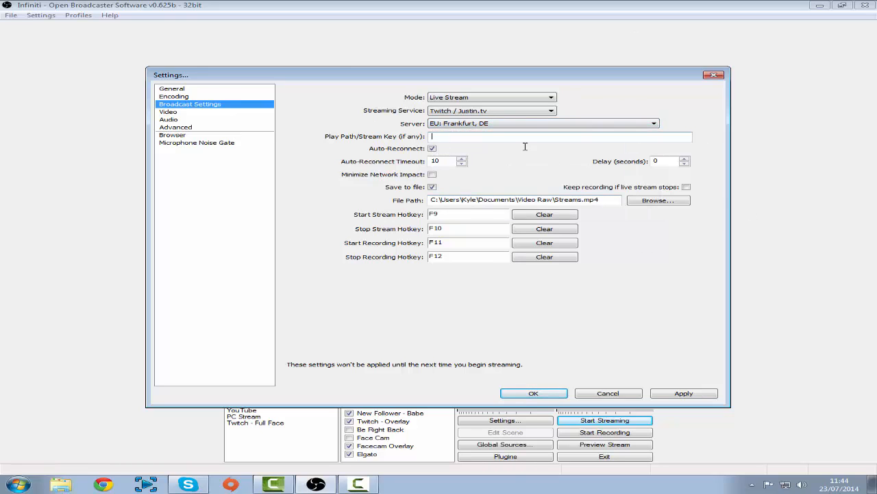
Step: Switch to Chrome, go to Twitch and open the Stream Key page of the channel's dashboard
left_click(453, 139)
left_click(103, 484)
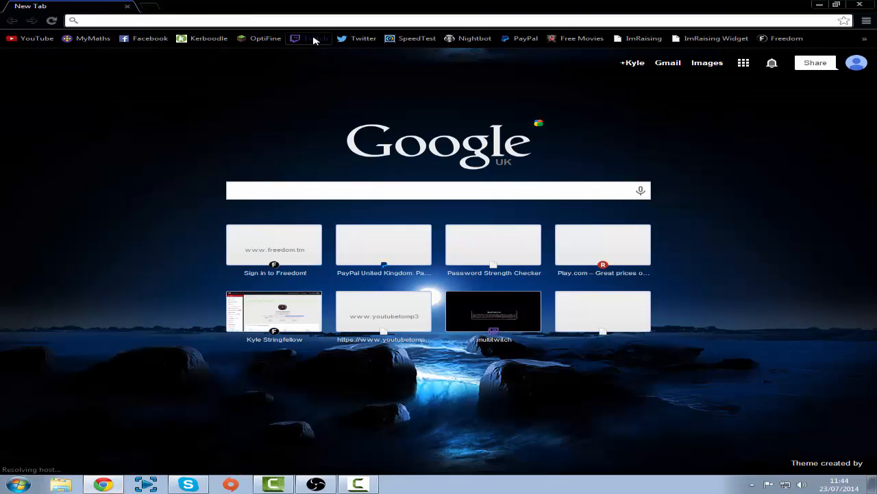
left_click(312, 38)
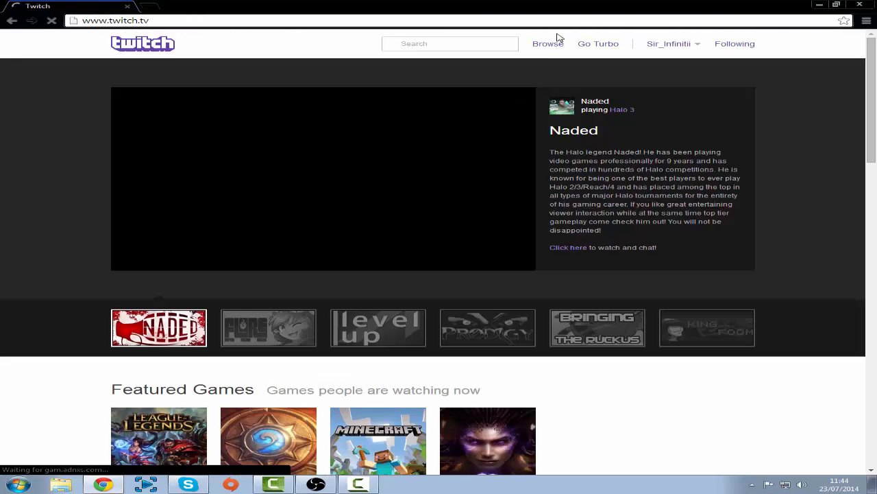
left_click(698, 45)
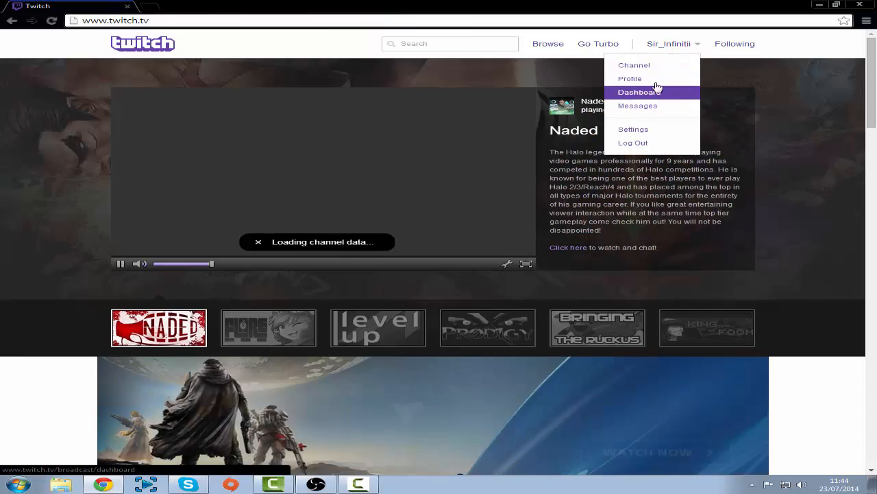
left_click(671, 97)
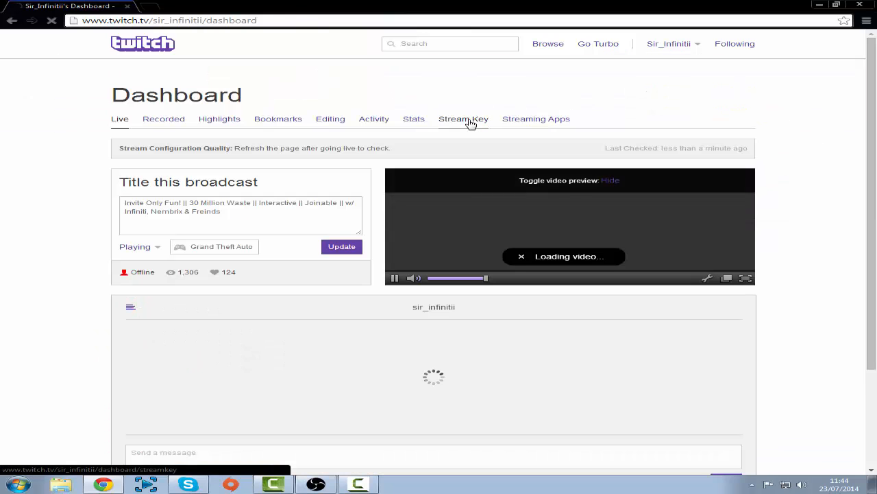
left_click(469, 122)
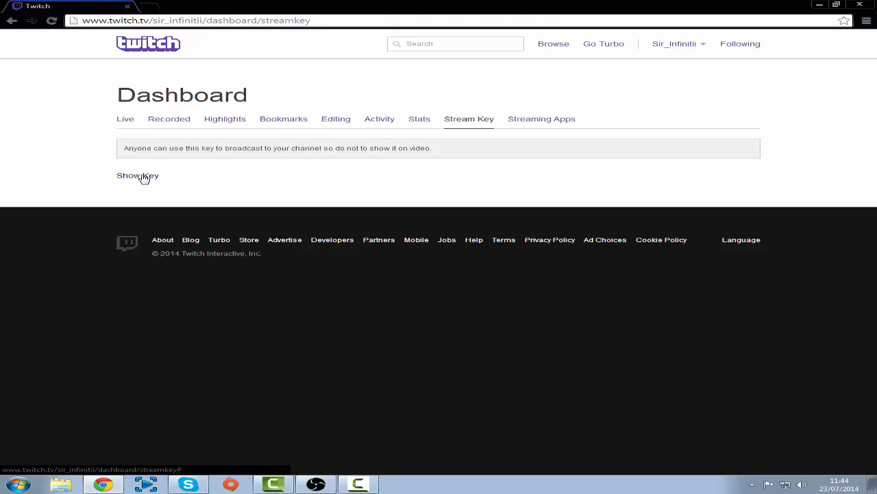
left_click_drag(218, 148, 357, 155)
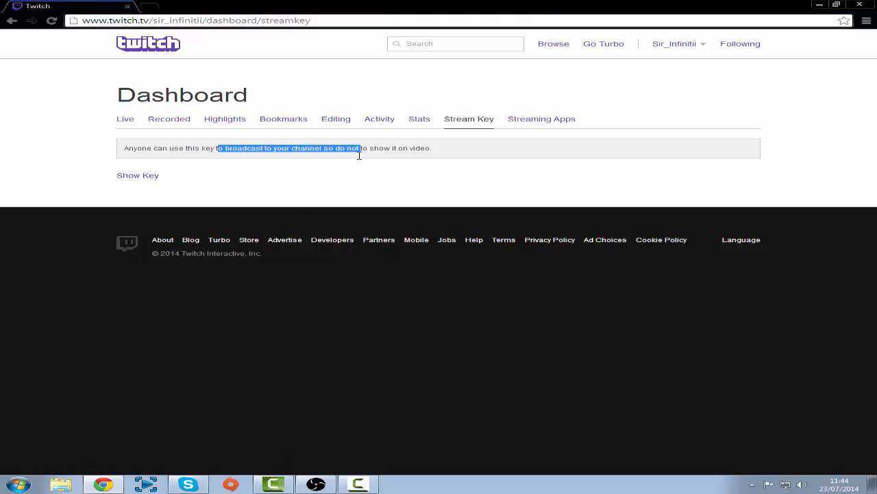
left_click(357, 155)
left_click_drag(166, 21, 275, 31)
left_click(358, 24)
left_click_drag(353, 23, 330, 20)
left_click(153, 22)
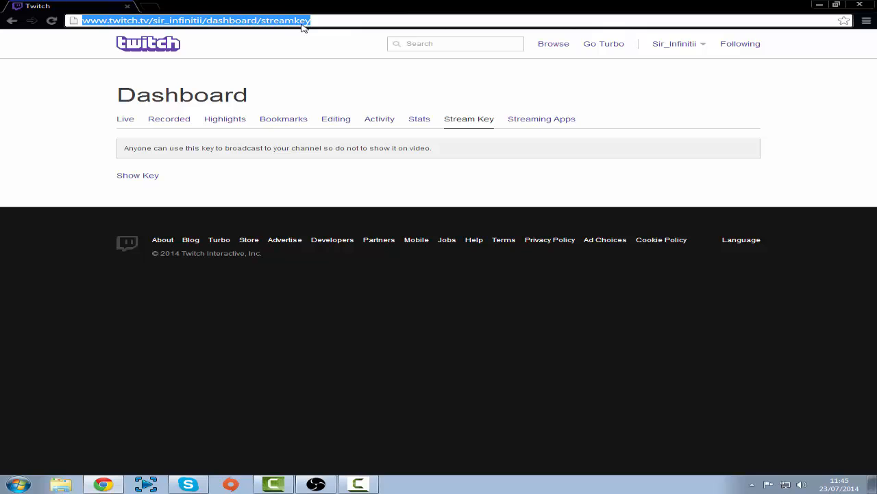
Step: Try replacing the channel name in the stream key page's address with a different channel name
left_click(202, 20)
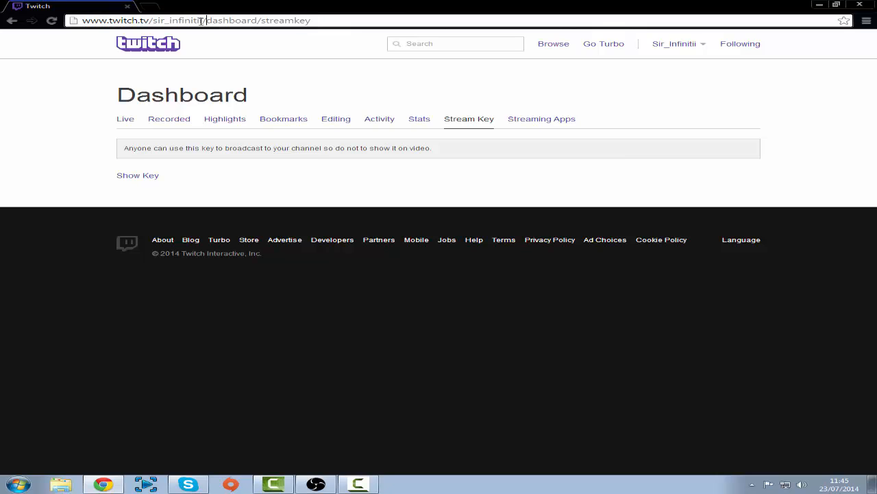
left_click_drag(202, 20, 160, 21)
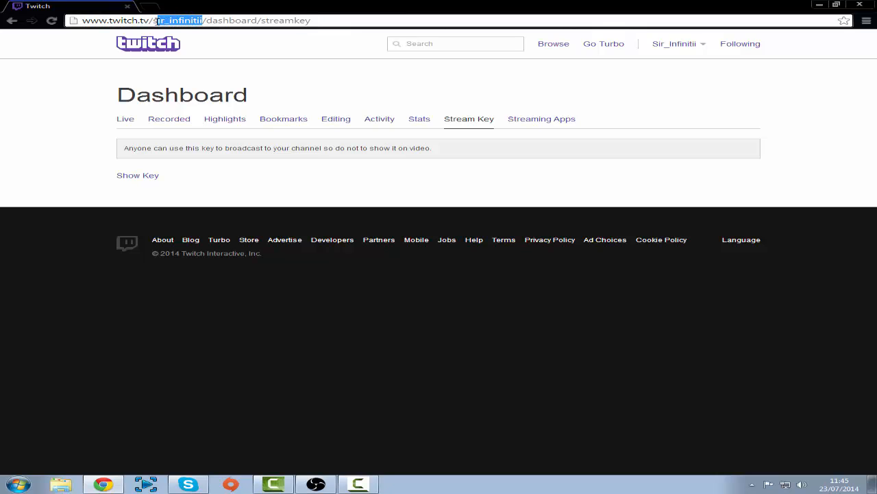
type("haezel")
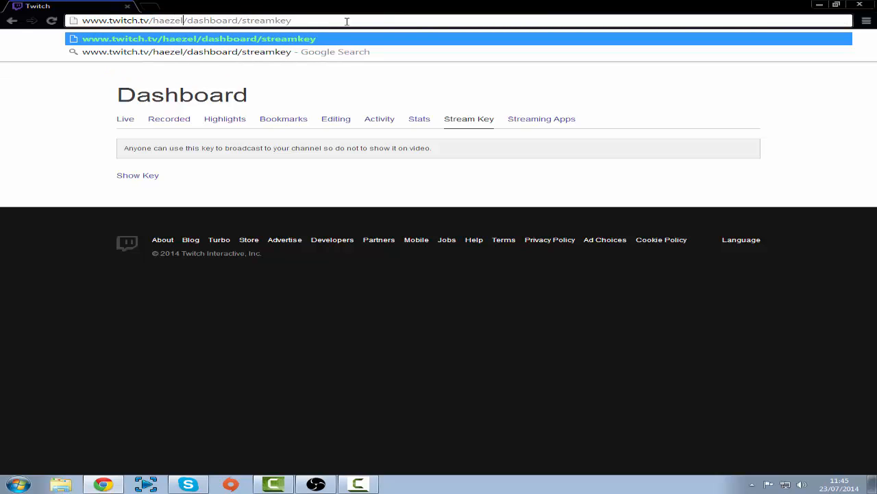
Step: Restore the account's own channel name in the address and reload the Stream Key page
key("BackSpace")
key("BackSpace")
key("BackSpace")
key("BackSpace")
key("BackSpace")
key("BackSpace")
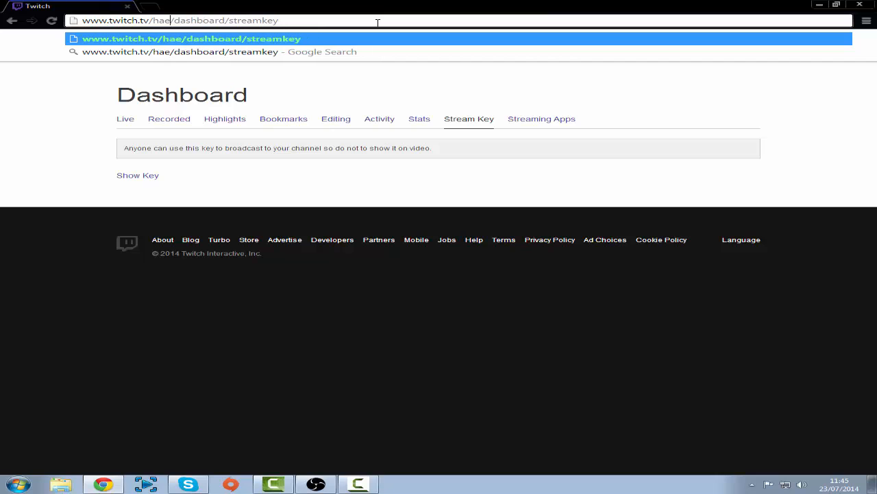
type("sir")
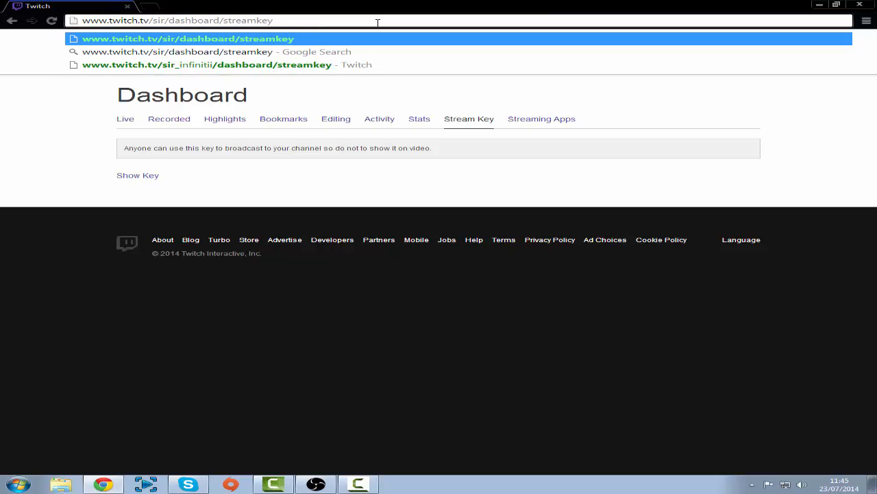
type("_infinit")
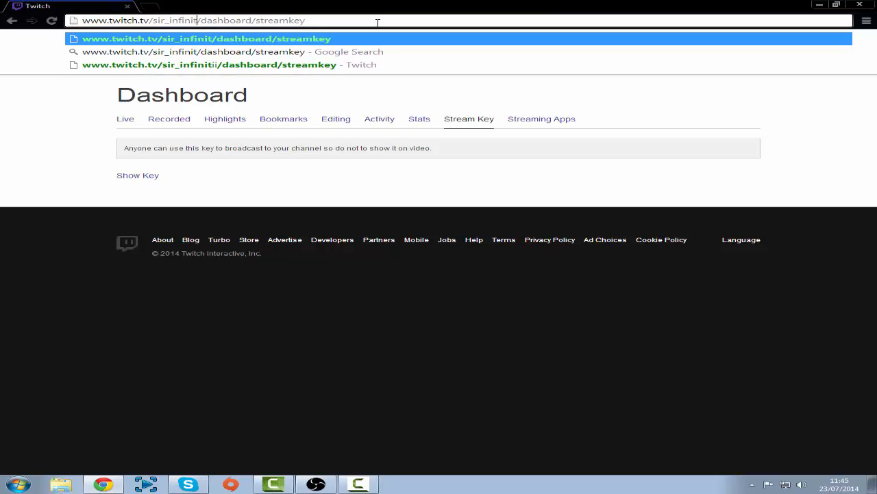
type("ii")
key("Return")
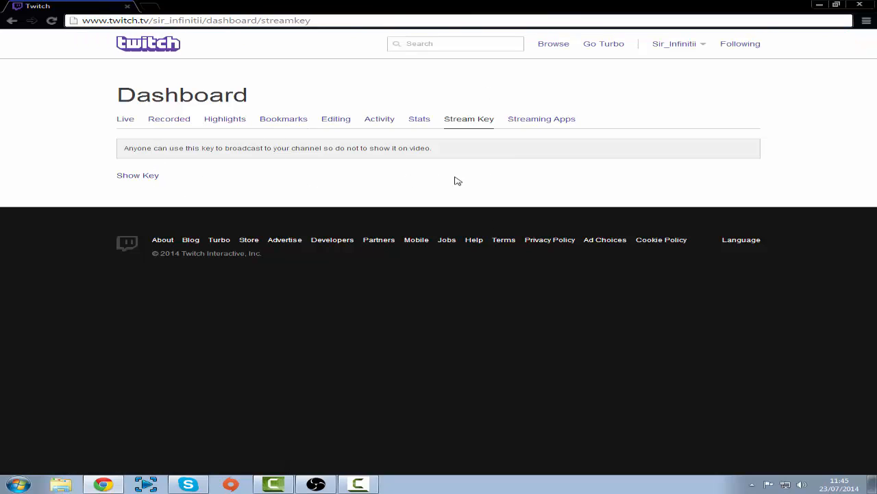
Step: Return to Open Broadcaster Software and review the auto-reconnect timeout and stream delay in the broadcast settings
left_click(825, 4)
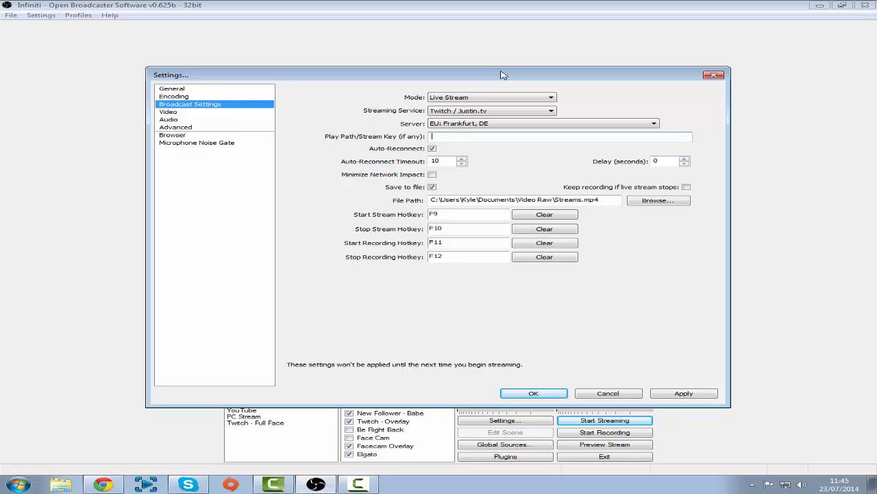
double_click(439, 161)
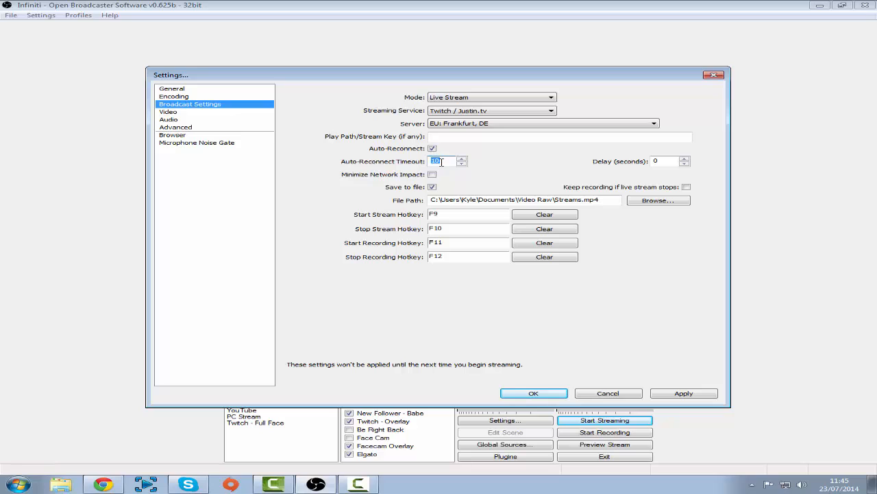
left_click(451, 161)
left_click_drag(660, 160, 642, 162)
left_click(656, 158)
double_click(658, 160)
double_click(658, 161)
Step: Try enabling "Keep recording if live stream stops" and check the recording's file path
left_click_drag(483, 201, 602, 201)
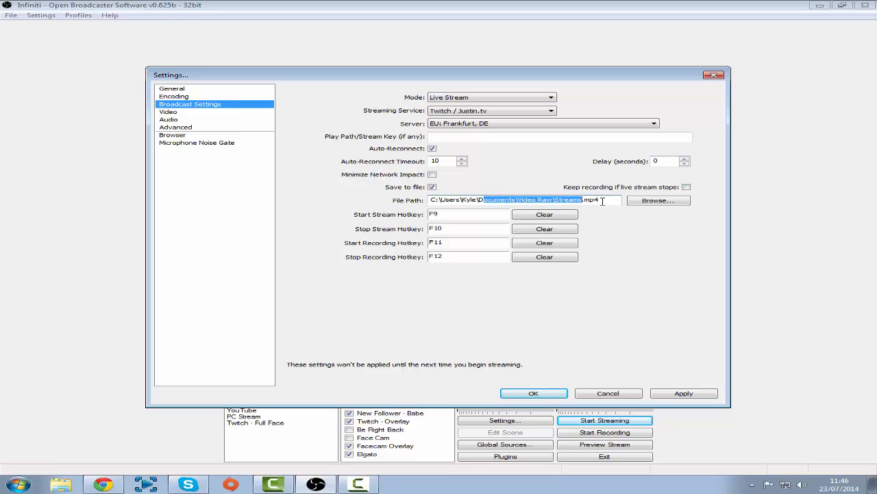
left_click(686, 186)
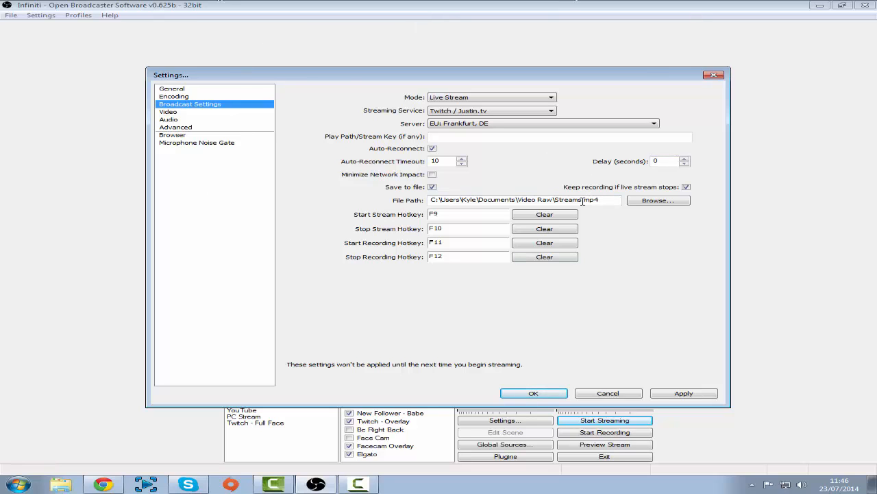
left_click_drag(583, 202, 522, 201)
left_click(523, 201)
left_click_drag(610, 199, 408, 200)
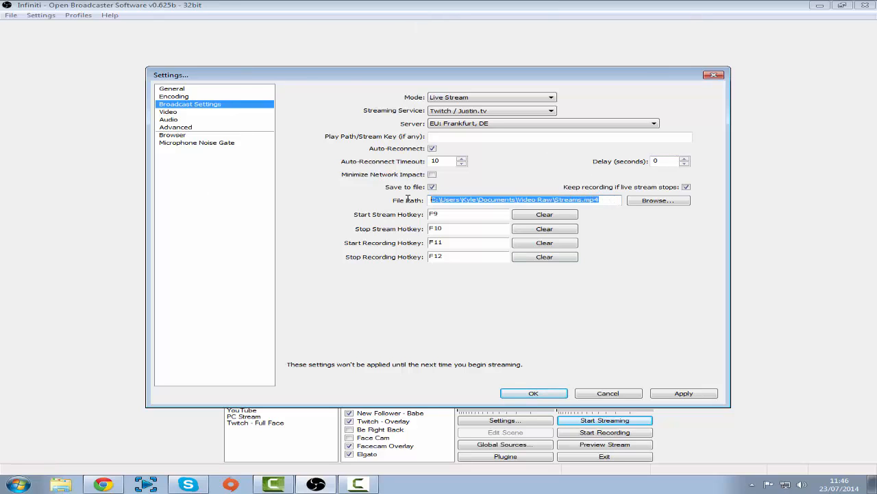
left_click(509, 199)
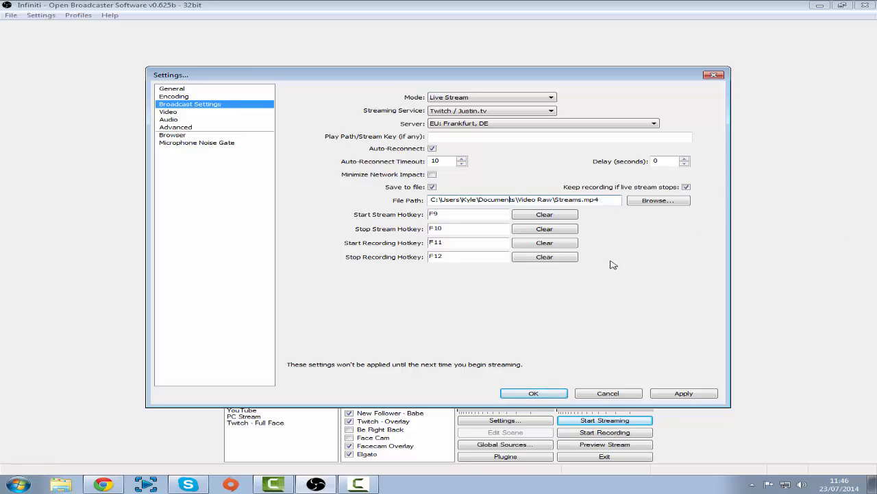
Step: Open the Video settings without saving the broadcast changes and select None (1280x720) as the resolution downscale
left_click(184, 114)
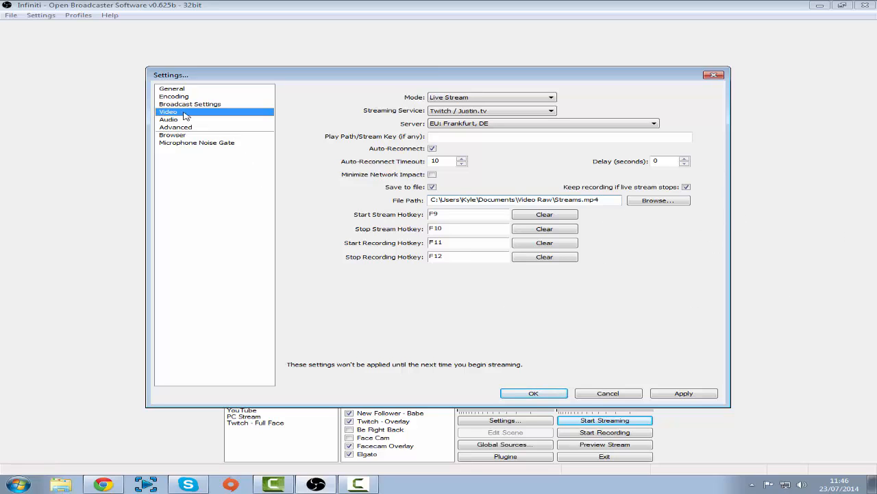
left_click(455, 273)
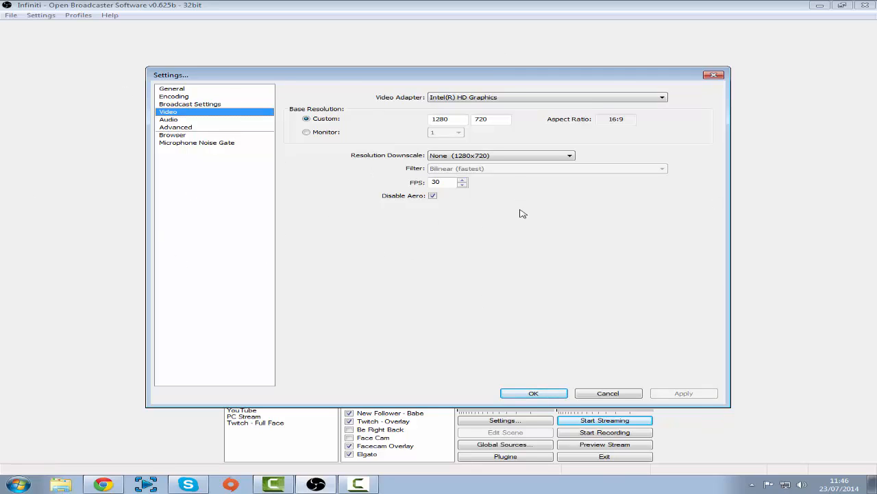
left_click(482, 160)
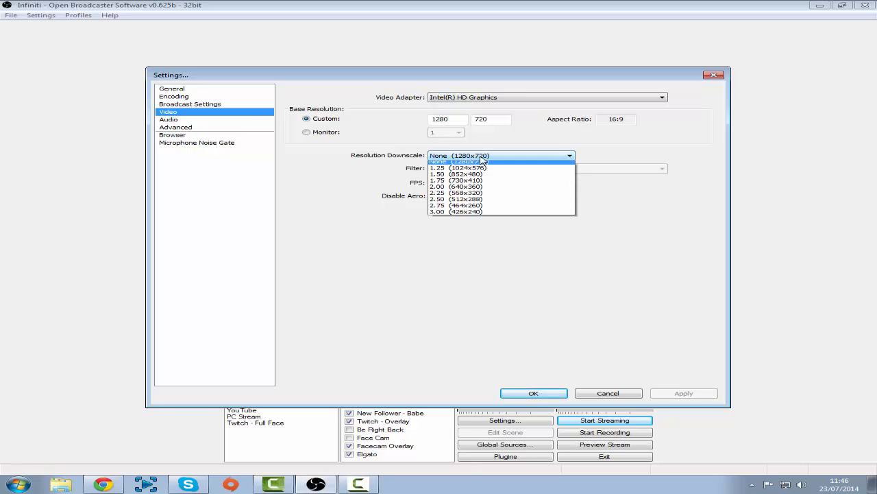
left_click(481, 162)
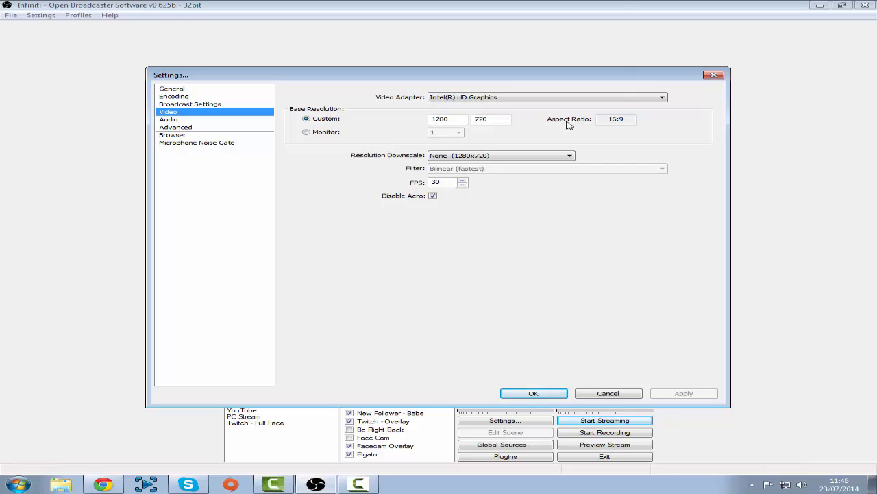
Step: Examine the aspect ratio and FPS values in the video settings
left_click_drag(611, 119, 626, 119)
double_click(631, 119)
left_click(441, 185)
left_click_drag(450, 182, 432, 183)
left_click(441, 183)
left_click_drag(447, 182, 398, 182)
left_click_drag(446, 181, 403, 182)
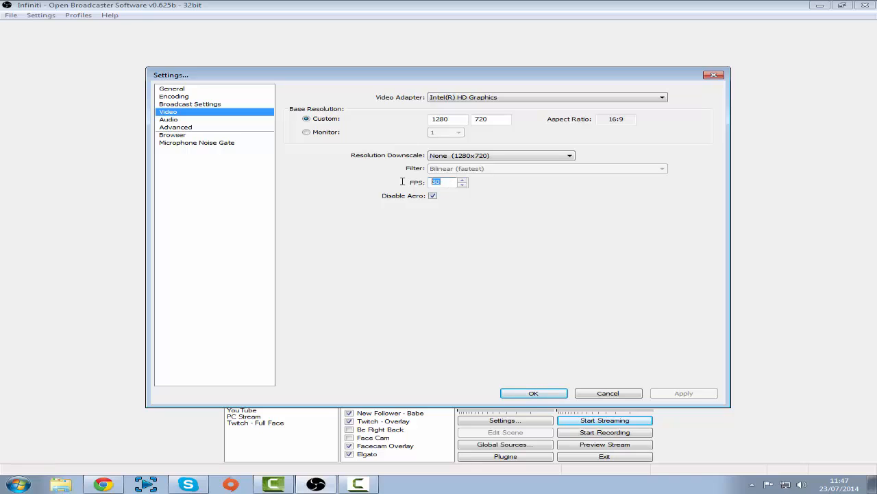
left_click(440, 184)
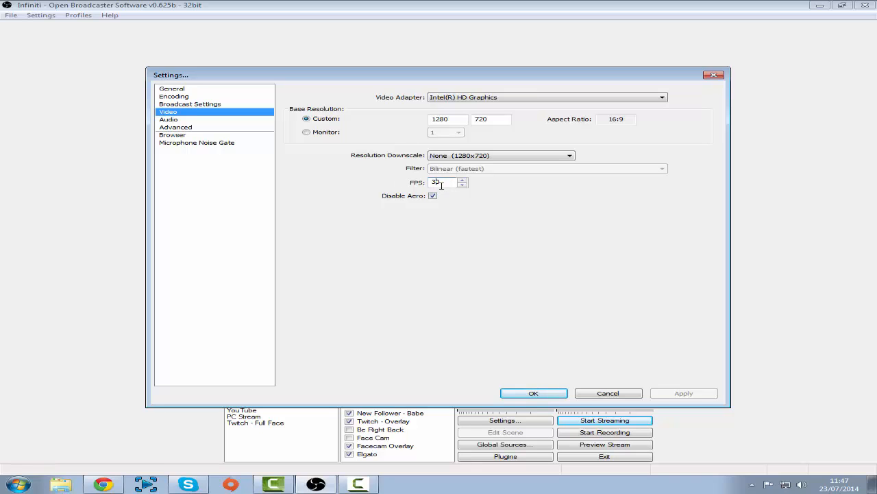
Step: Open the Audio settings and select Default as the desktop audio device
left_click(172, 120)
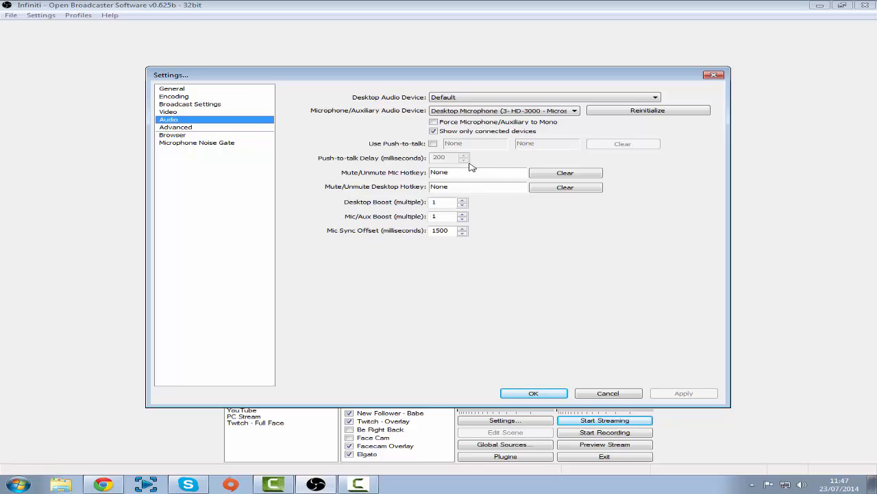
left_click(458, 99)
left_click(457, 106)
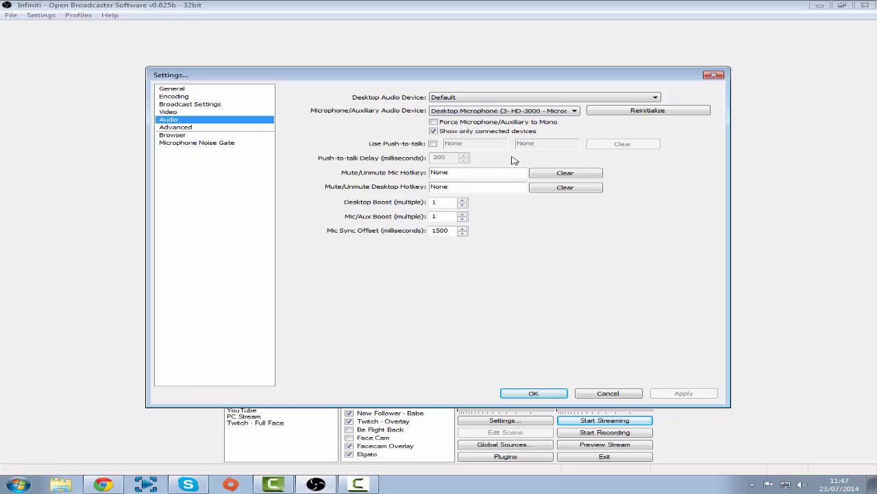
left_click(495, 100)
left_click(496, 105)
left_click(478, 99)
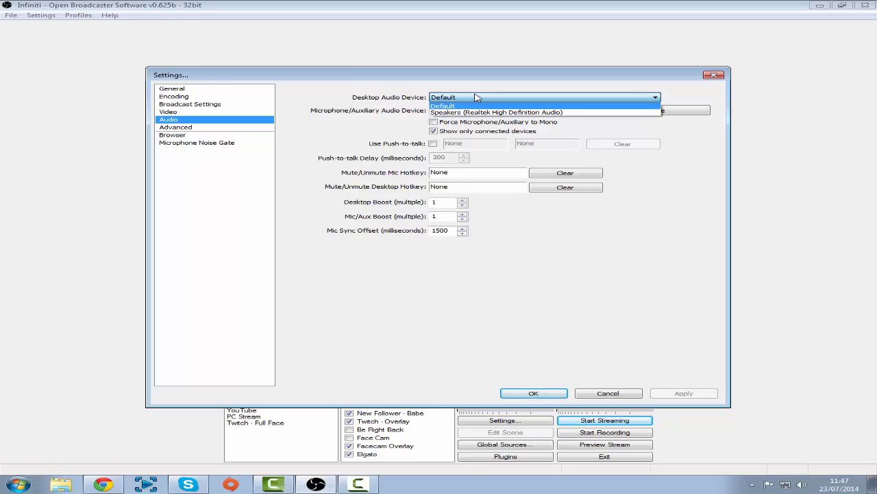
left_click(460, 106)
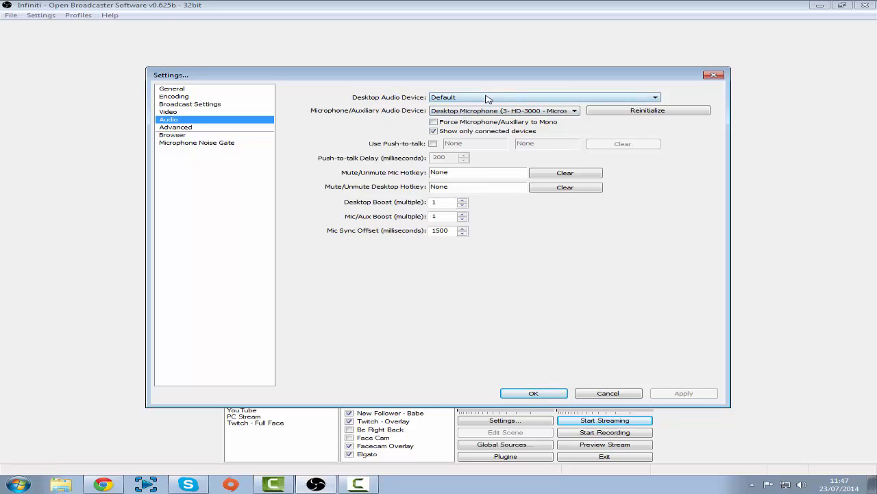
left_click(487, 100)
left_click(478, 102)
Step: Review the devices offered for the microphone/auxiliary audio input
left_click(486, 109)
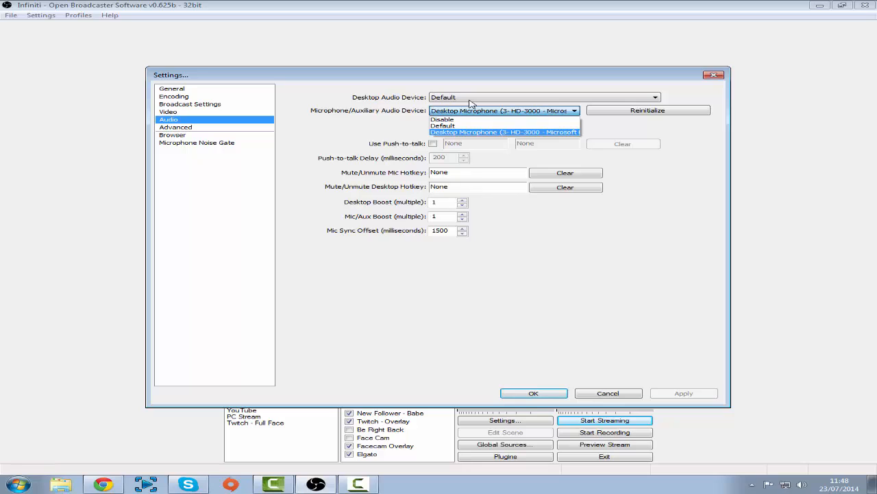
left_click(400, 133)
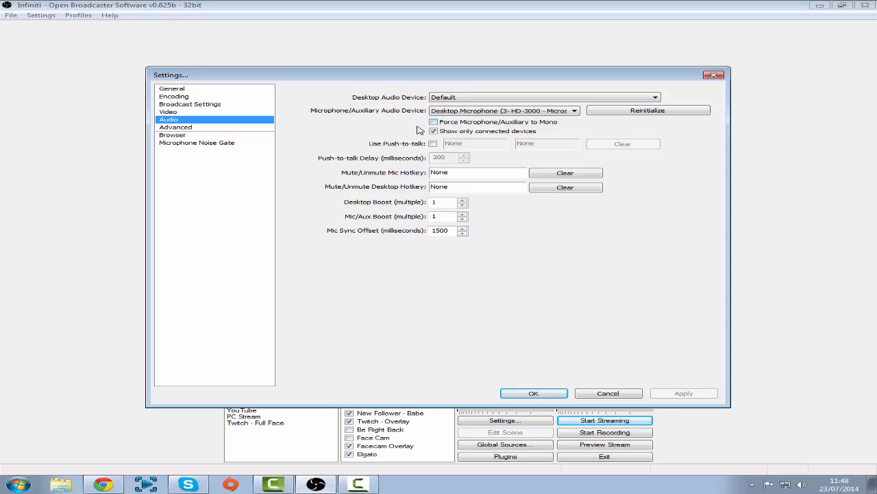
left_click(502, 113)
Step: Try push-to-talk with NUMMULT as its first hotkey, and turn push-to-talk off again
left_click(432, 143)
left_click(477, 145)
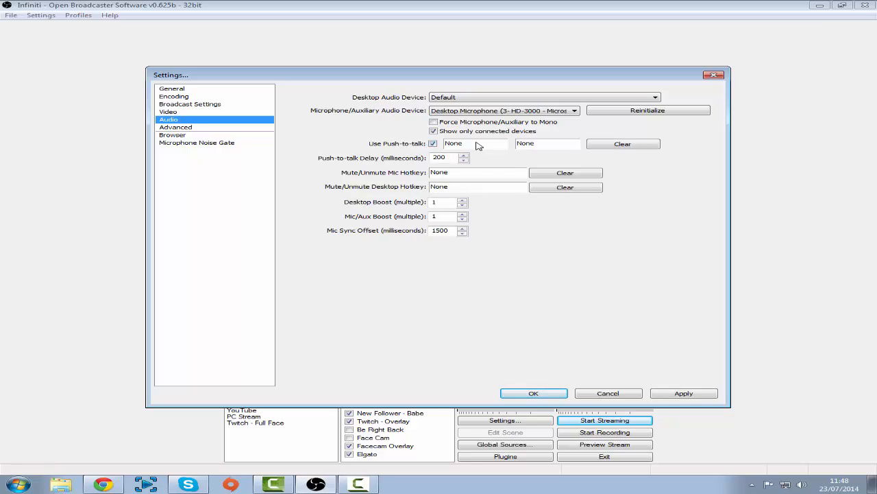
left_click(432, 143)
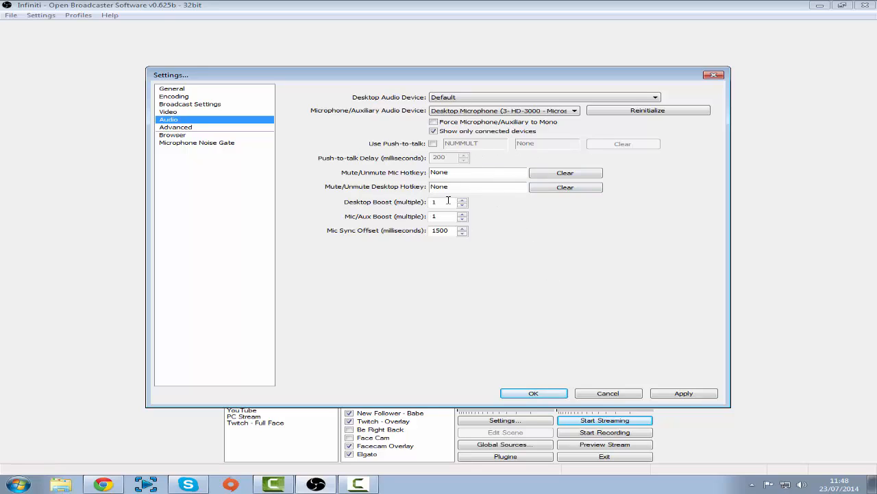
Step: Examine the microphone sync offset in the audio settings
left_click_drag(454, 232, 392, 232)
left_click(440, 231)
left_click_drag(440, 231, 431, 234)
left_click_drag(435, 231, 462, 235)
left_click(441, 230)
Step: Open the Advanced settings without saving the audio changes and review the x264 CPU preset and encoding profile options
left_click(176, 127)
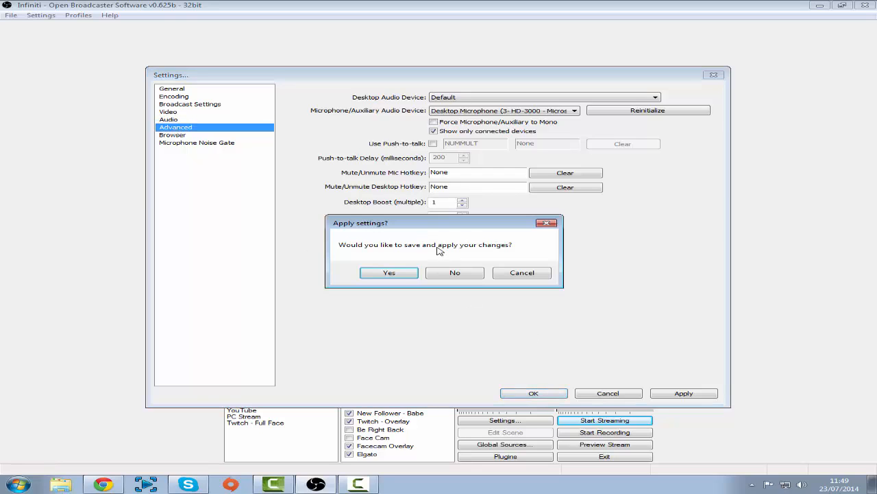
left_click(456, 273)
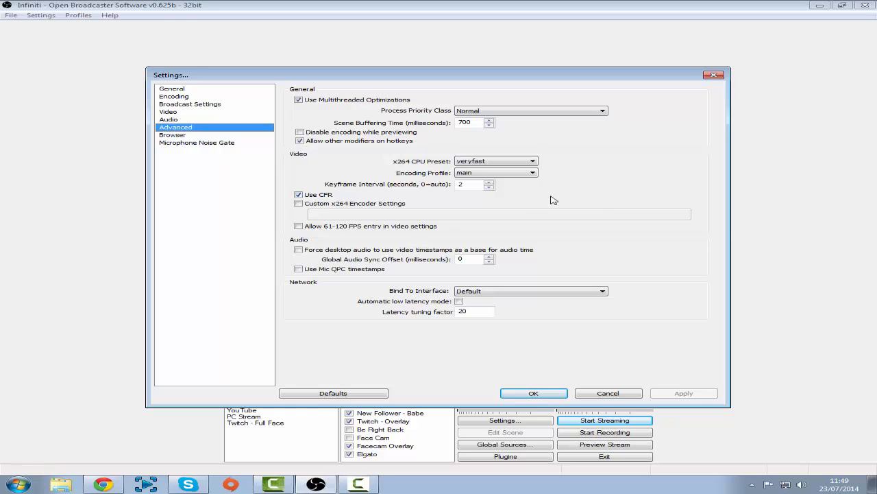
left_click(527, 163)
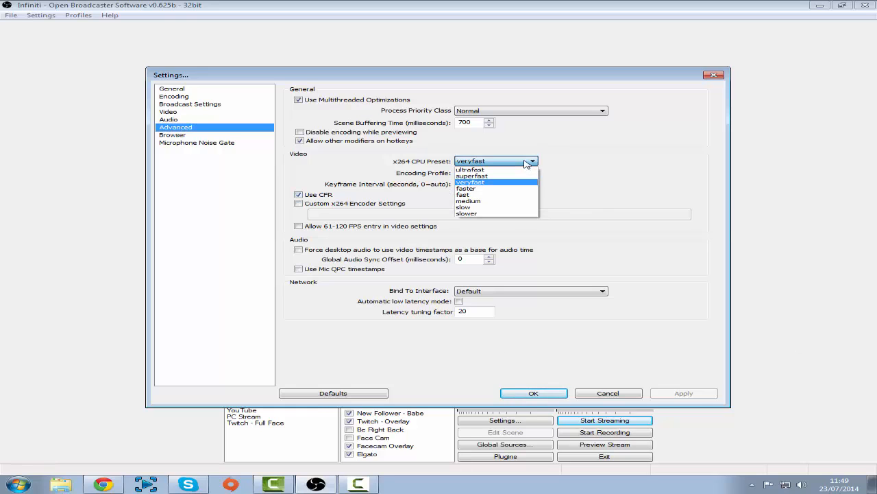
left_click(526, 164)
left_click(526, 163)
left_click(526, 163)
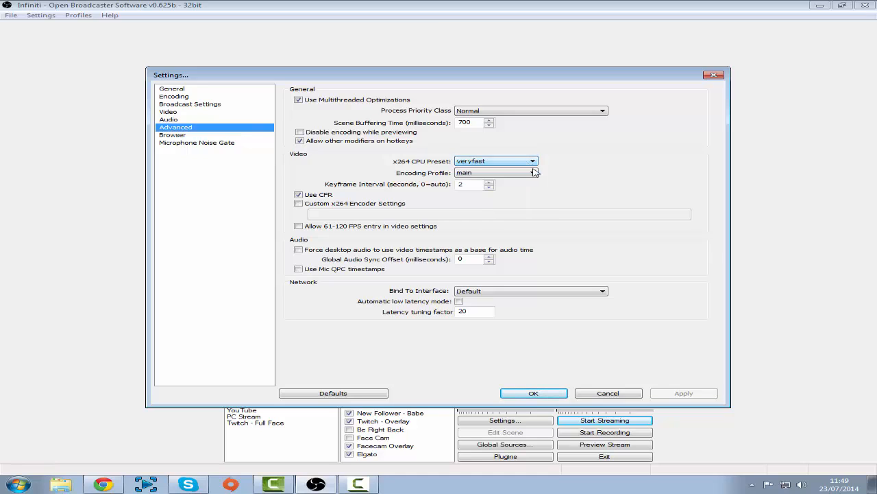
left_click(531, 173)
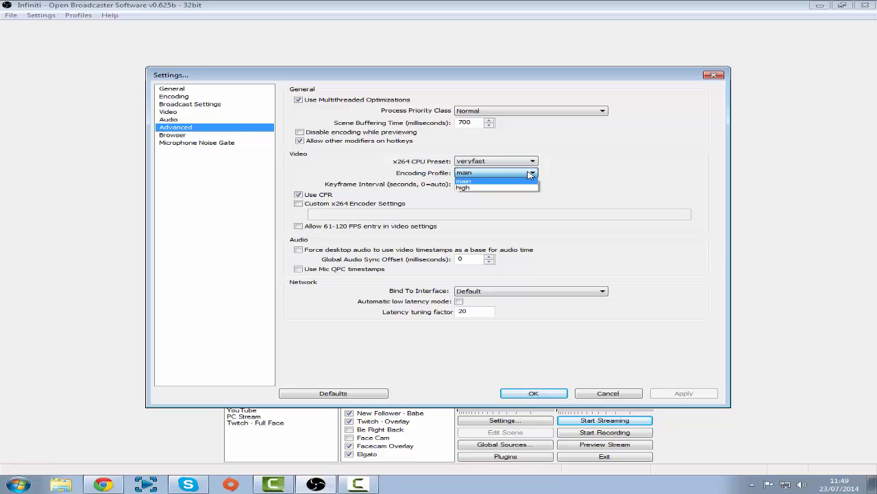
left_click(529, 175)
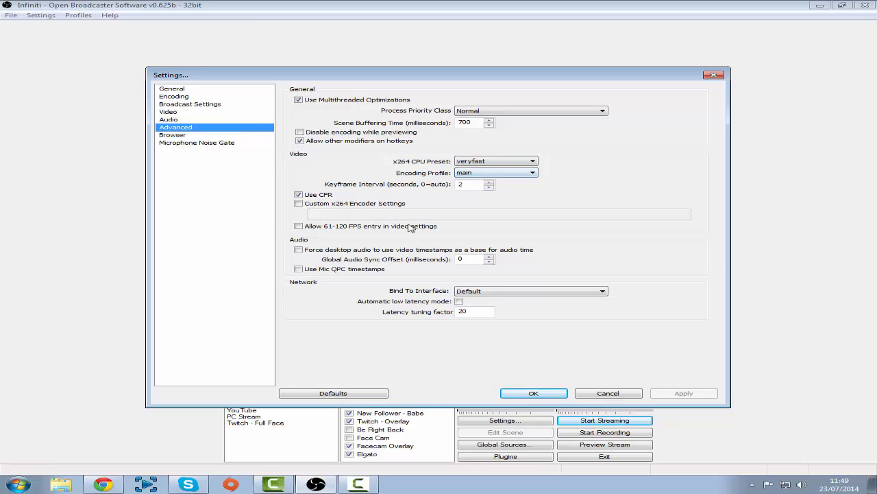
Step: Try changing the x264 CPU preset to faster, but decline the change
left_click(528, 163)
left_click(529, 164)
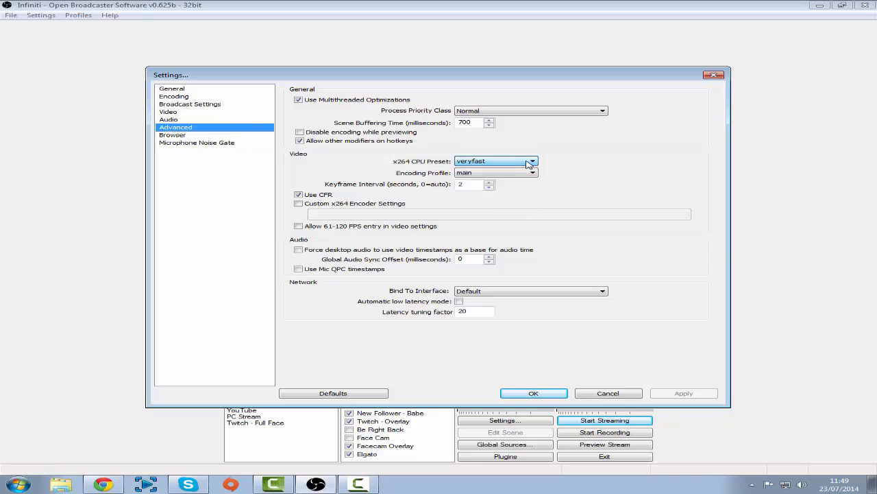
left_click(526, 164)
left_click(524, 164)
key("Down")
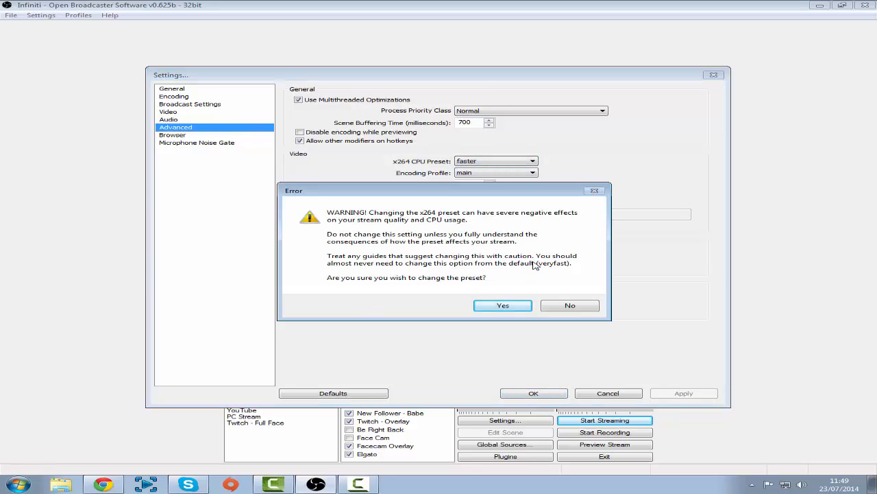
left_click(586, 310)
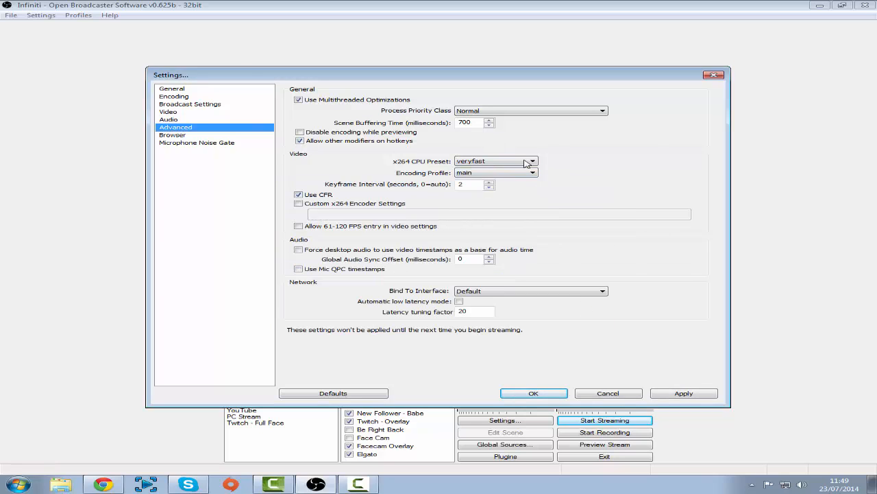
left_click(531, 161)
left_click(533, 161)
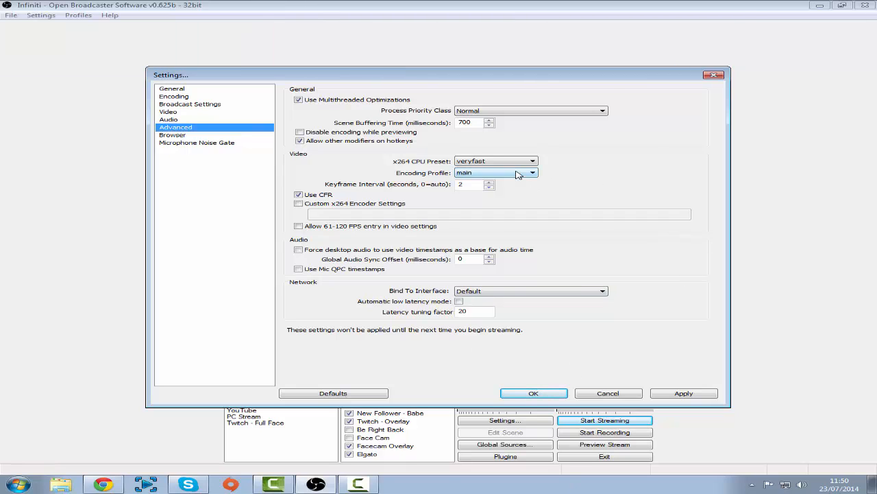
Step: Save the pending advanced settings and return to the Audio settings
left_click(194, 120)
left_click(523, 272)
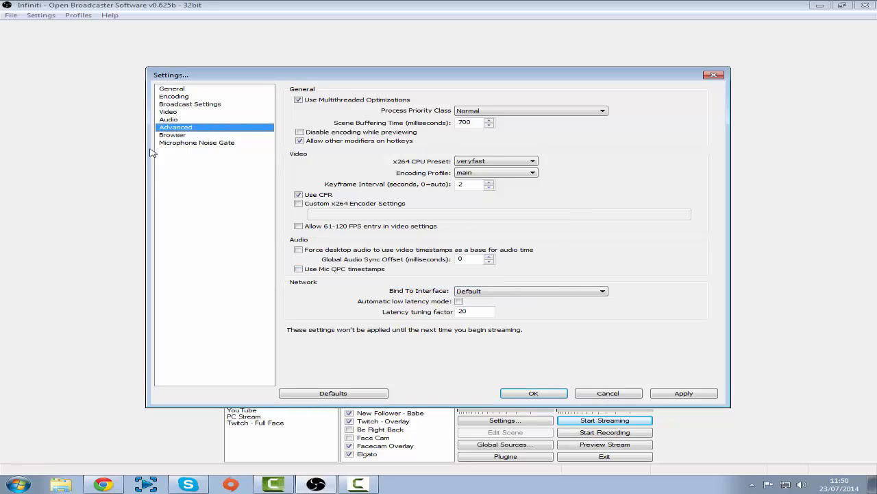
left_click(174, 120)
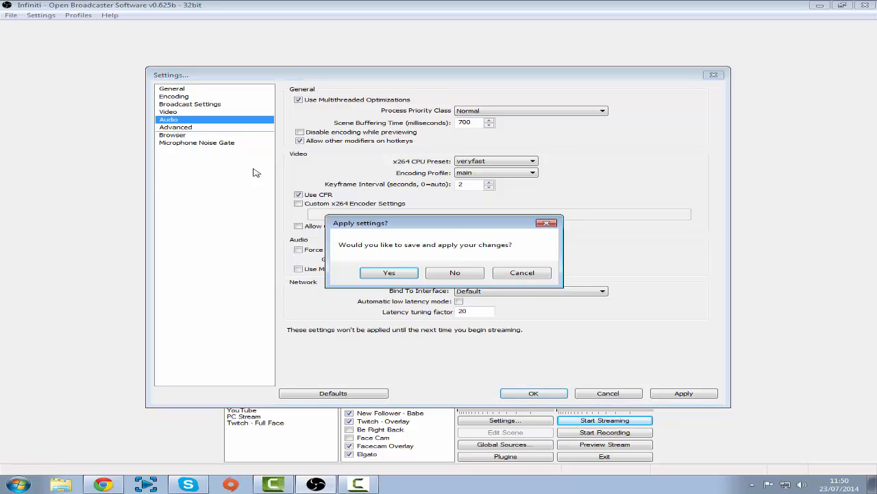
left_click(394, 275)
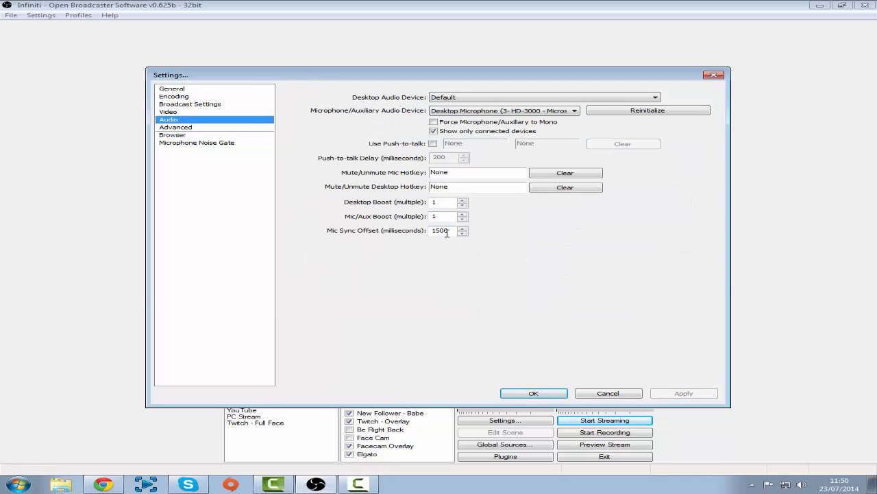
Step: Recheck the microphone sync offset value
mouse_move(445, 232)
left_mouse_down()
mouse_move(434, 231)
mouse_move(453, 230)
mouse_move(428, 230)
left_mouse_up()
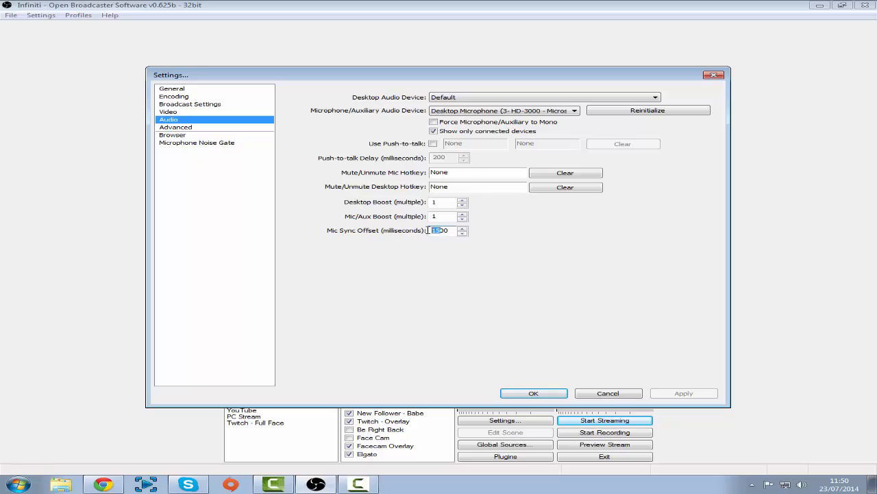
left_click(444, 231)
left_click_drag(447, 230, 428, 232)
left_click(441, 232)
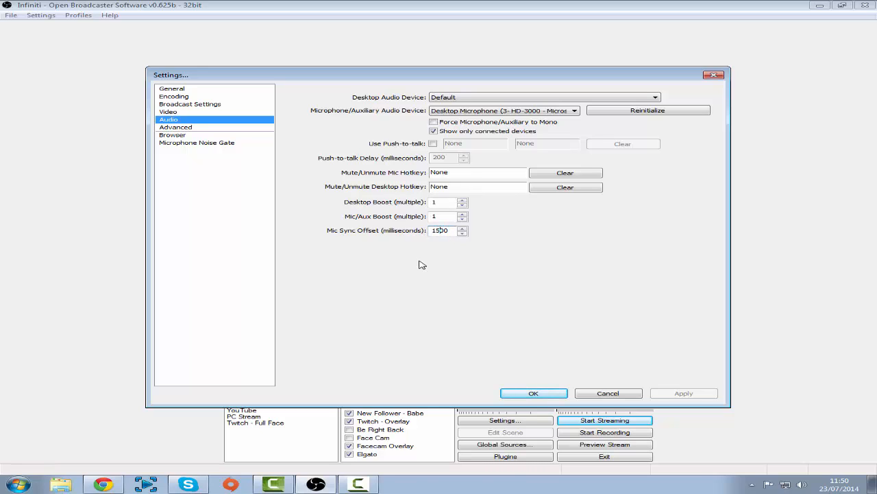
Step: Close the settings and look through the sources of the Twitch, PC Stream and Twitch - Full Face scenes
left_click(619, 393)
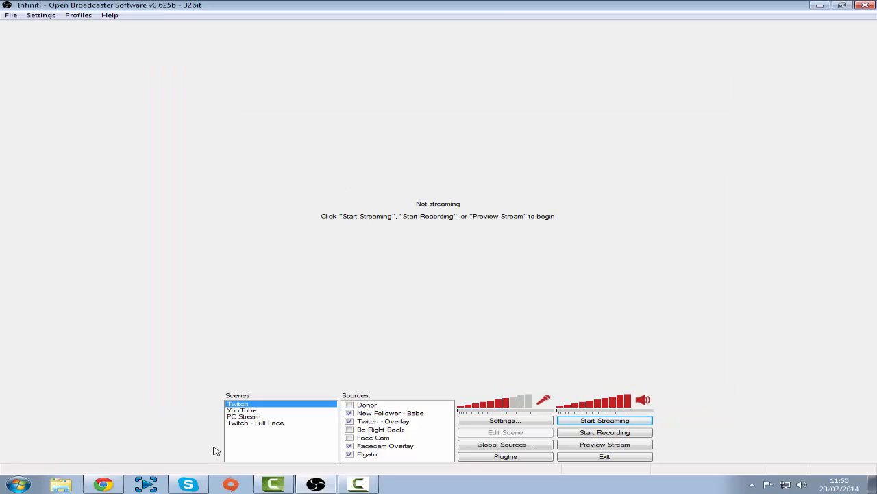
right_click(247, 445)
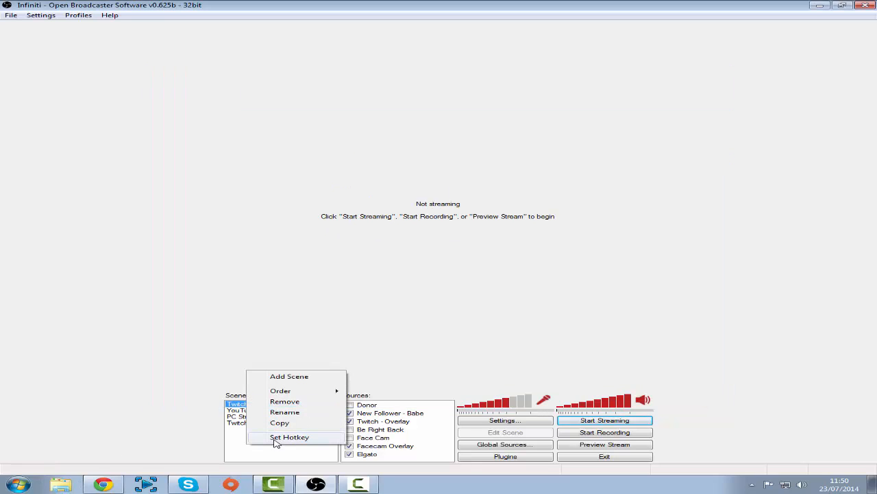
left_click(230, 458)
right_click(257, 448)
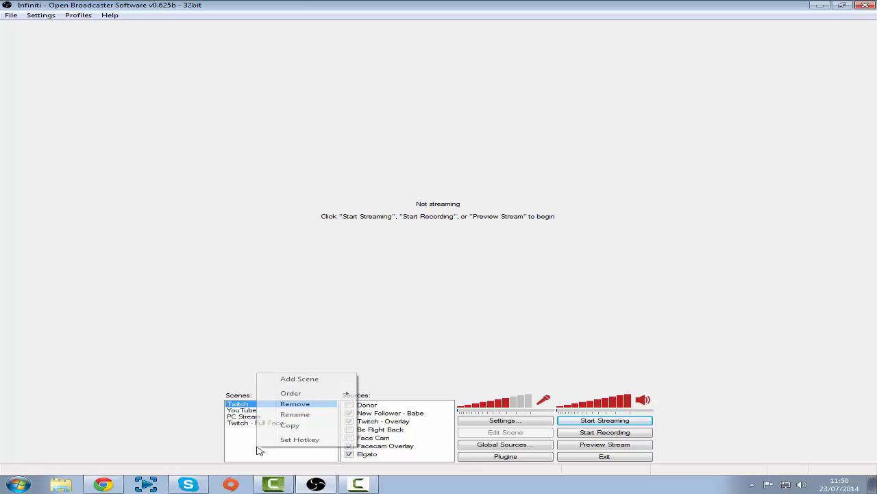
left_click(228, 421)
left_click(248, 423)
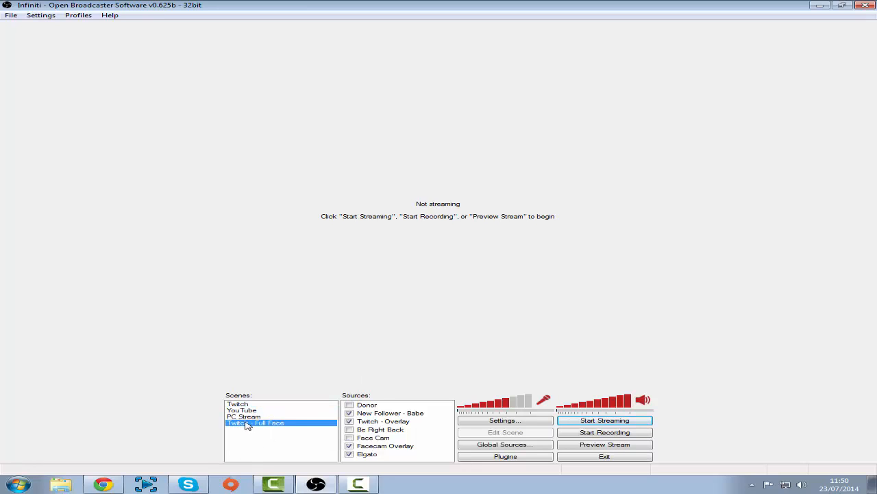
left_click(239, 415)
left_click(238, 404)
left_click(241, 423)
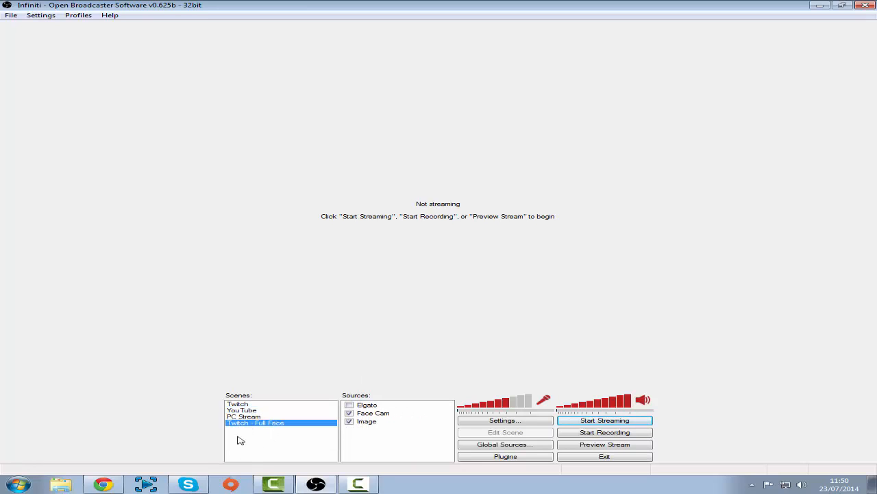
Step: Add a new scene named Elgato
right_click(323, 439)
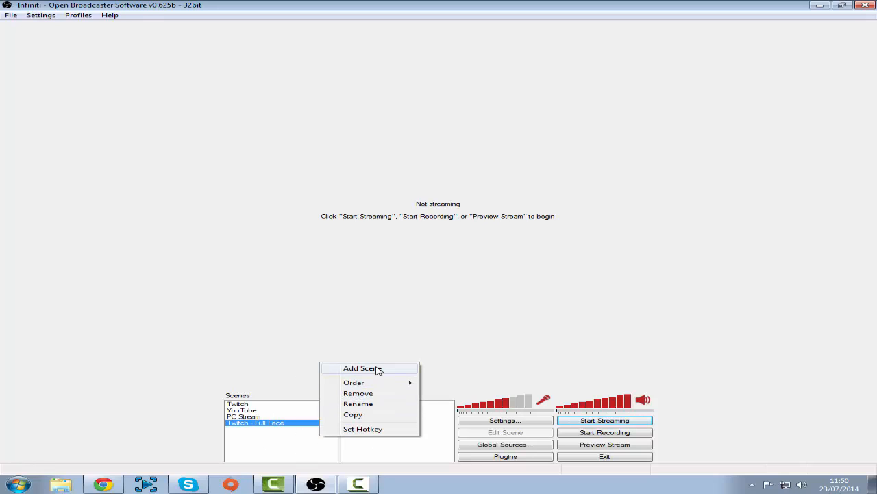
left_click(380, 370)
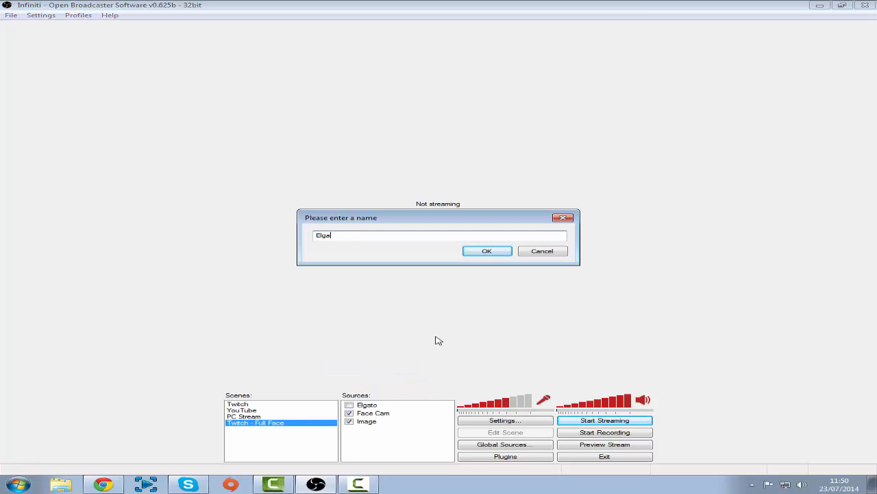
type("Elgato")
left_click(495, 253)
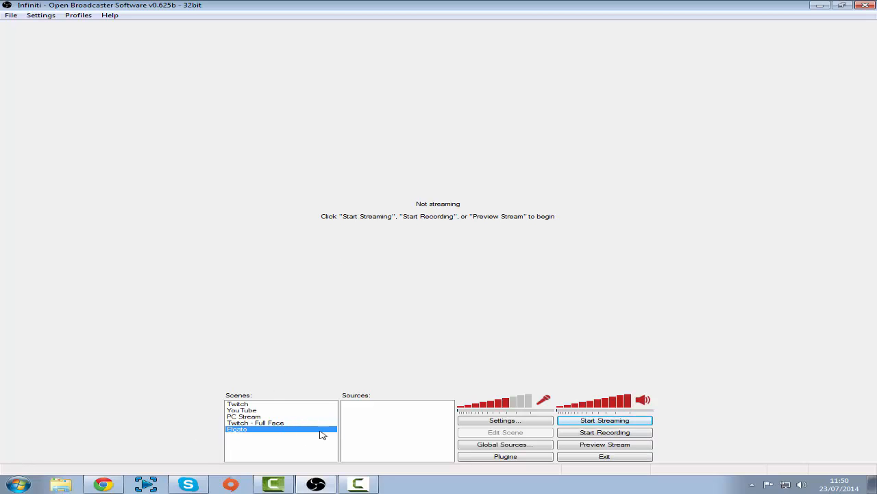
right_click(384, 420)
mouse_move(410, 429)
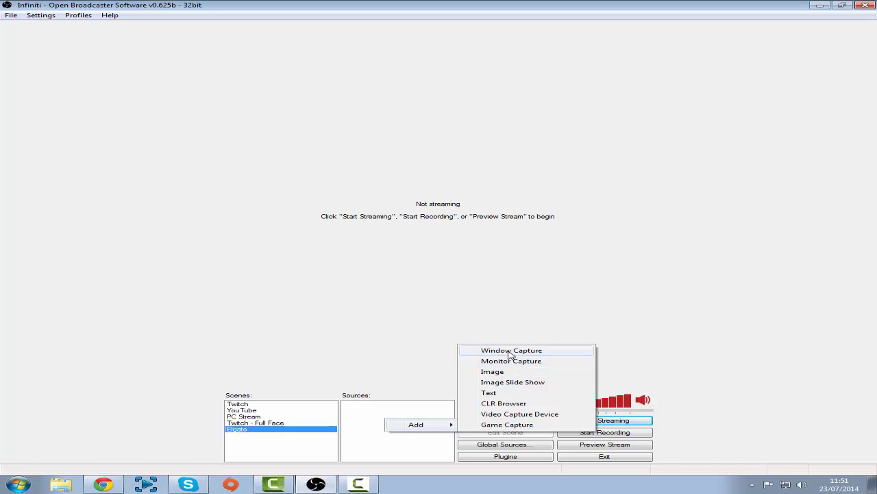
left_click(102, 484)
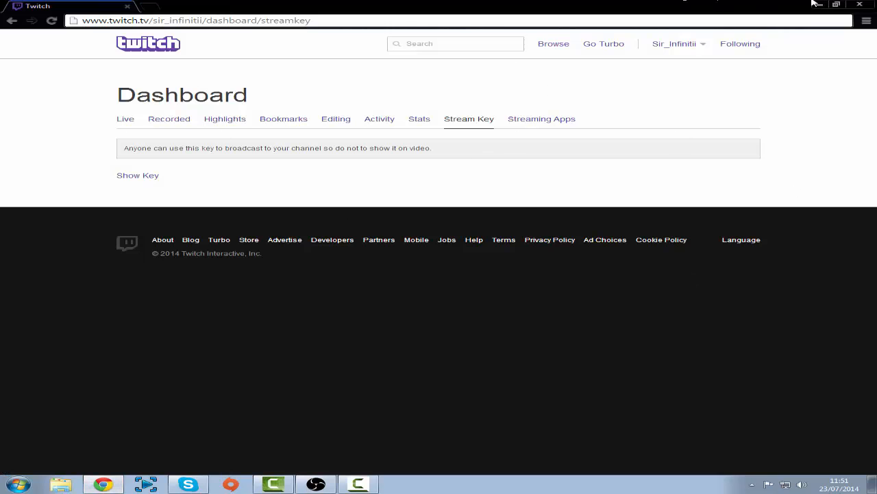
left_click(817, 4)
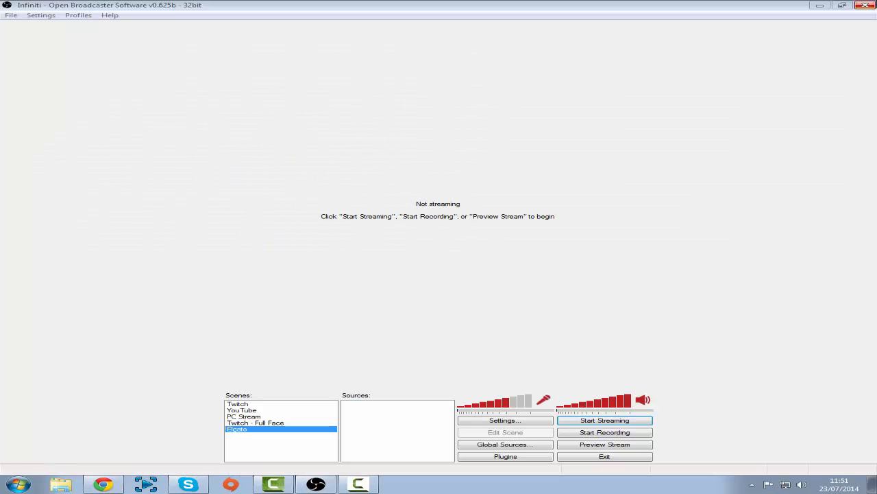
Step: Add an image source named Overlay to the Elgato scene
right_click(357, 444)
mouse_move(385, 446)
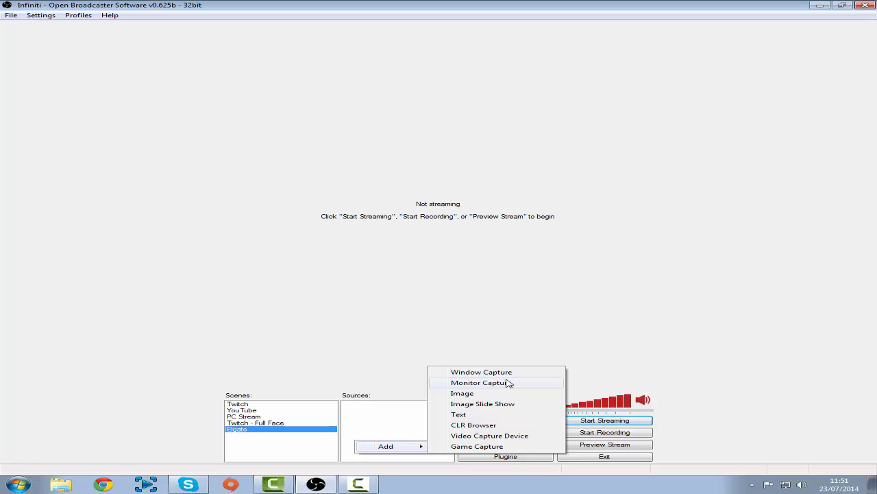
left_click(464, 396)
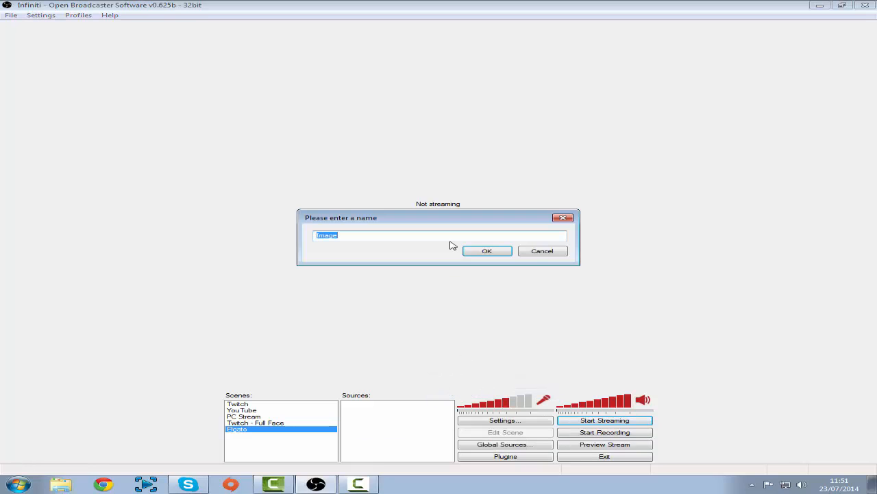
key("BackSpace")
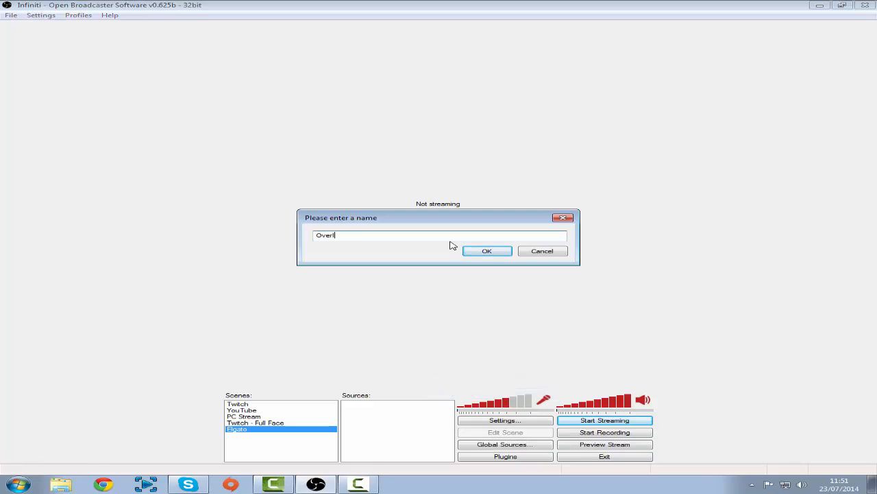
left_click(504, 250)
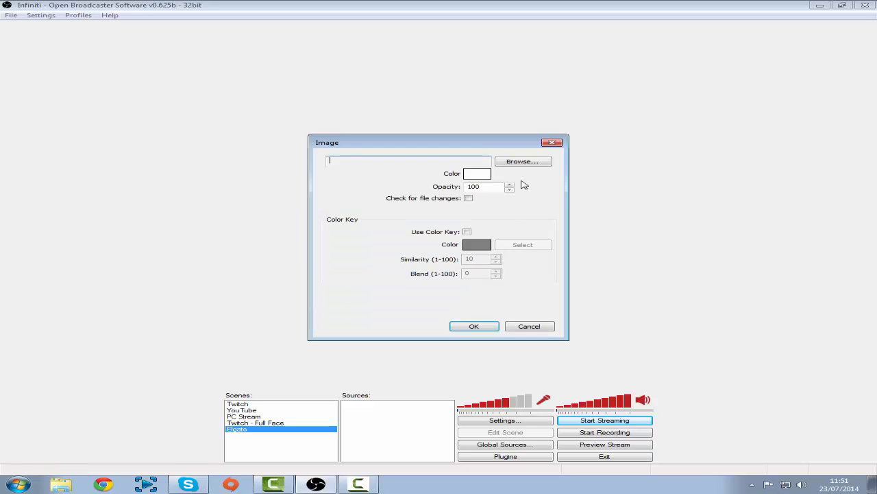
Step: Load the Twitch Overlay image from the Twitch folder into the image source and save it
left_click(524, 162)
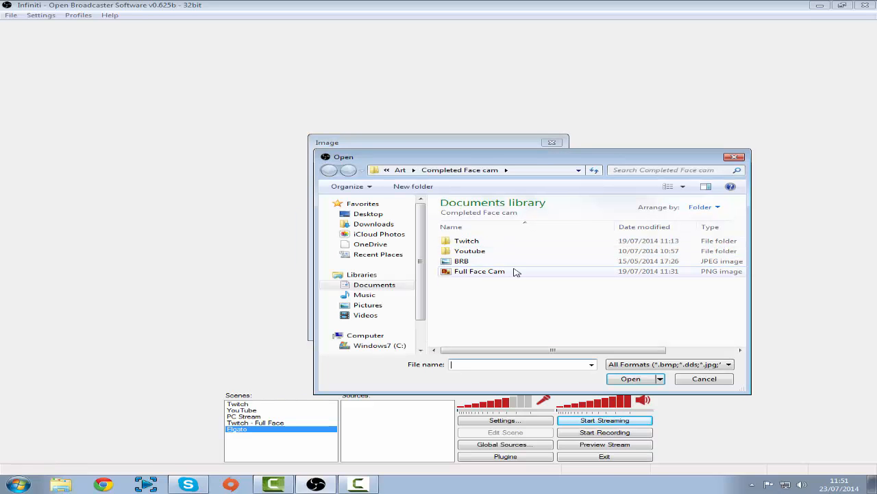
double_click(467, 241)
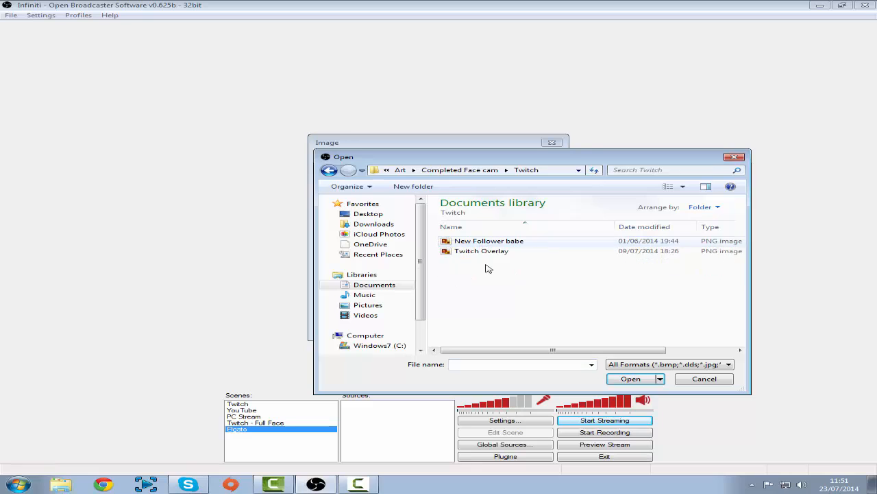
left_click(514, 252)
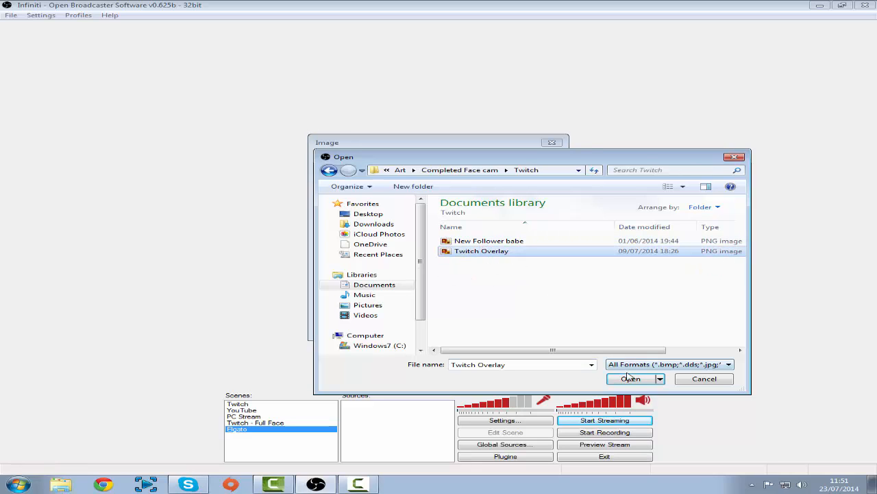
left_click(629, 378)
left_click(485, 329)
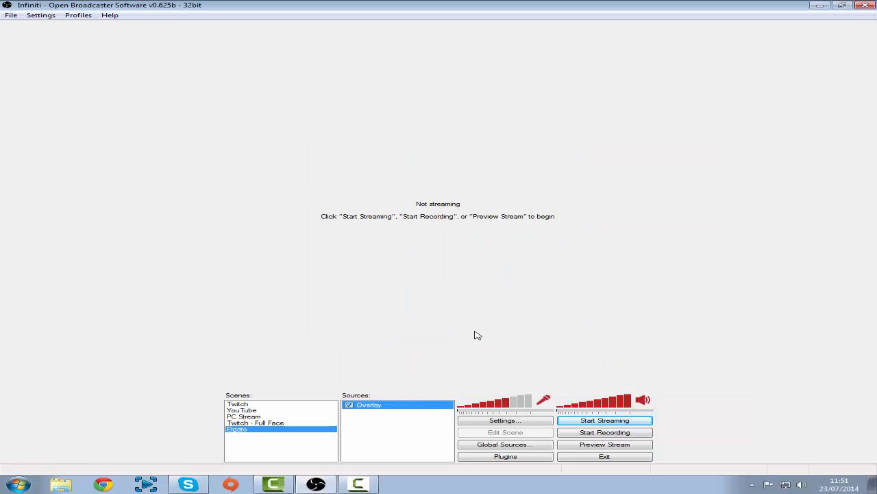
Step: Add a text source named Top Donator with the placeholder text "sdfsfbhhspfuhfhvsndgivsdefvsd"
left_click(362, 417)
right_click(362, 417)
mouse_move(378, 420)
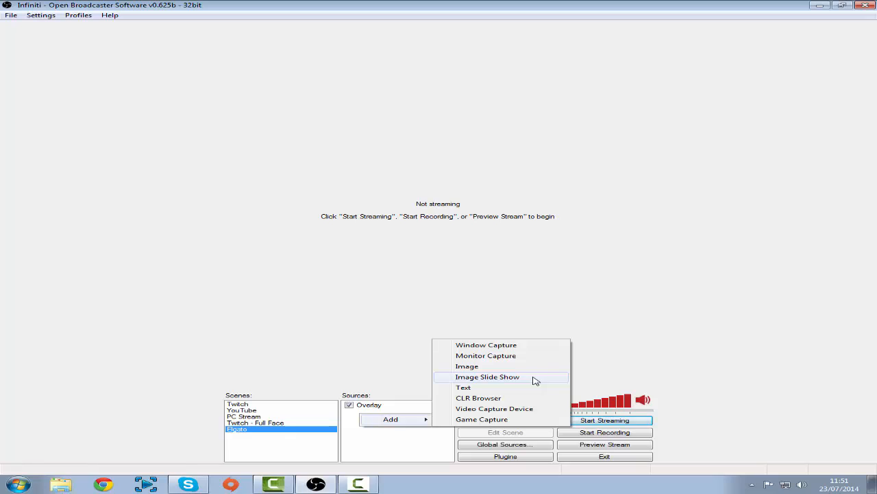
left_click(476, 389)
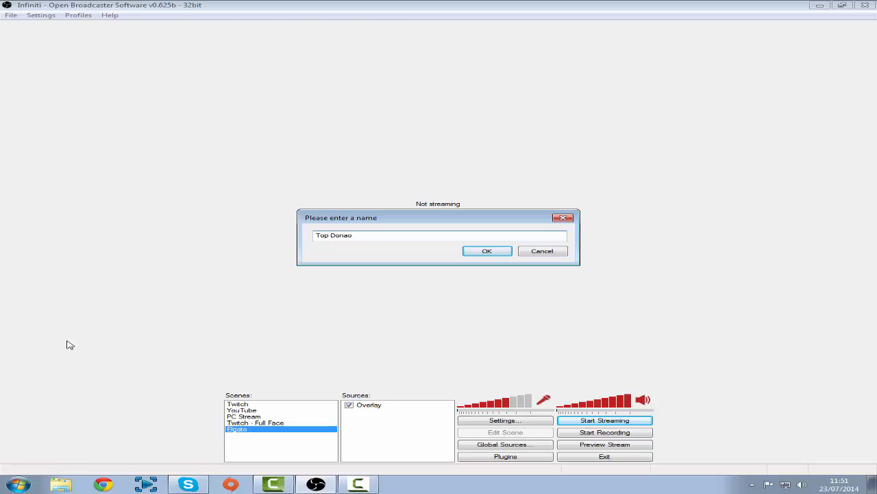
left_click(510, 250)
type("sdf")
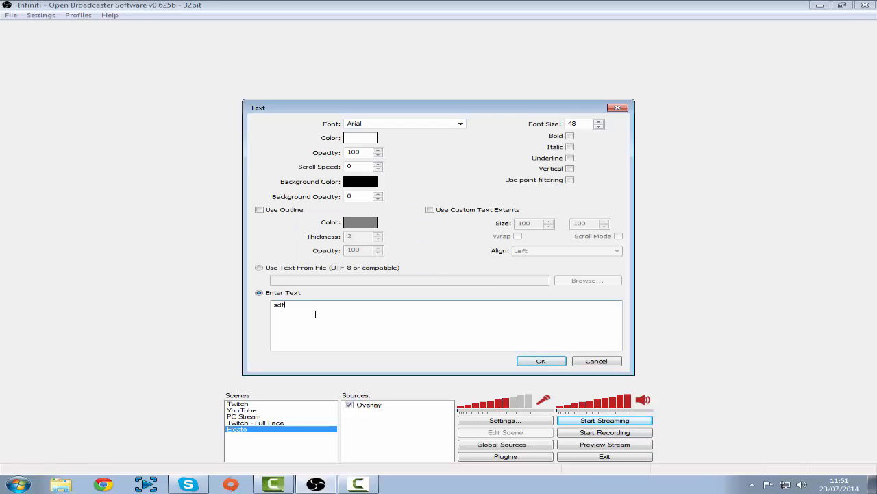
type("sfbhhspfuhfhvsndgivsdefvsd")
double_click(364, 168)
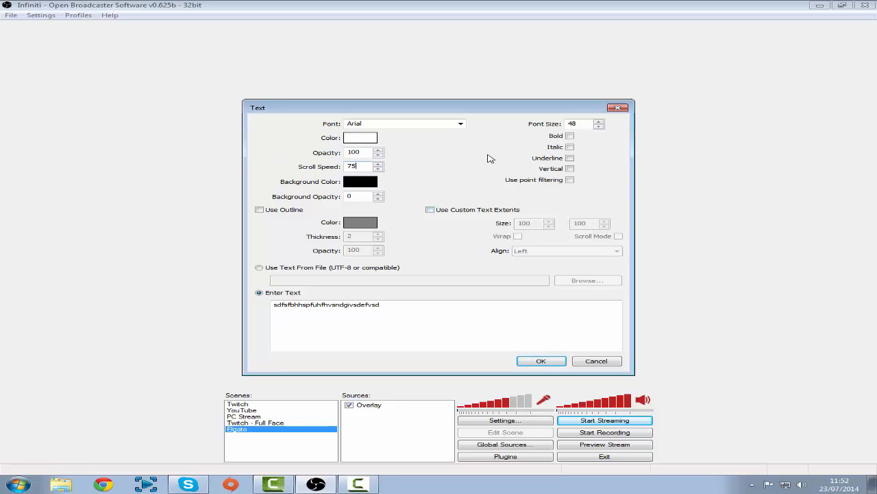
left_click(461, 123)
left_click(425, 144)
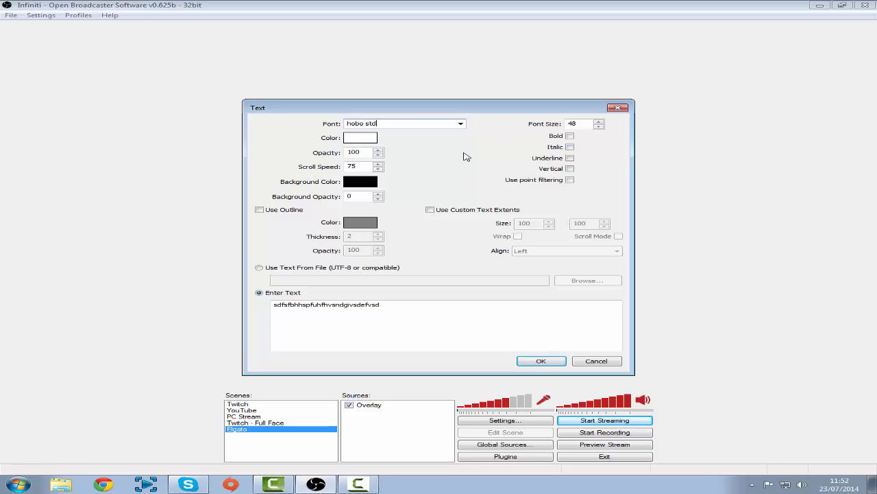
left_click(461, 123)
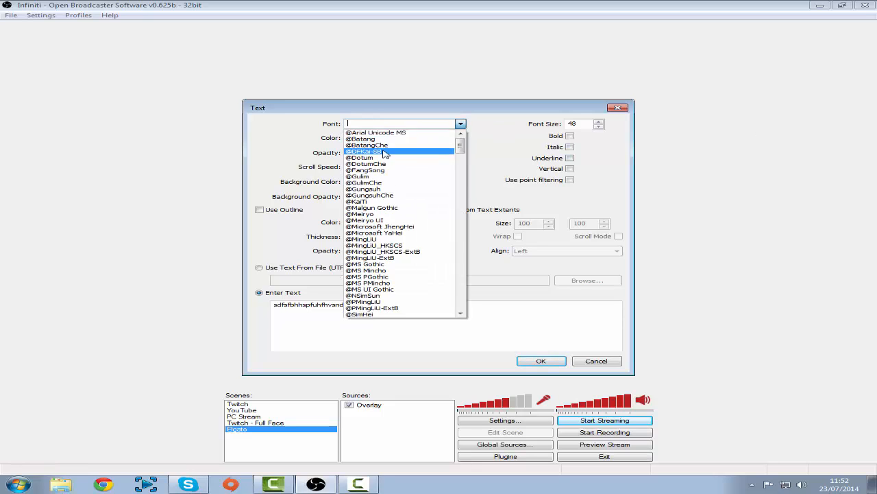
left_click(381, 151)
left_click(565, 361)
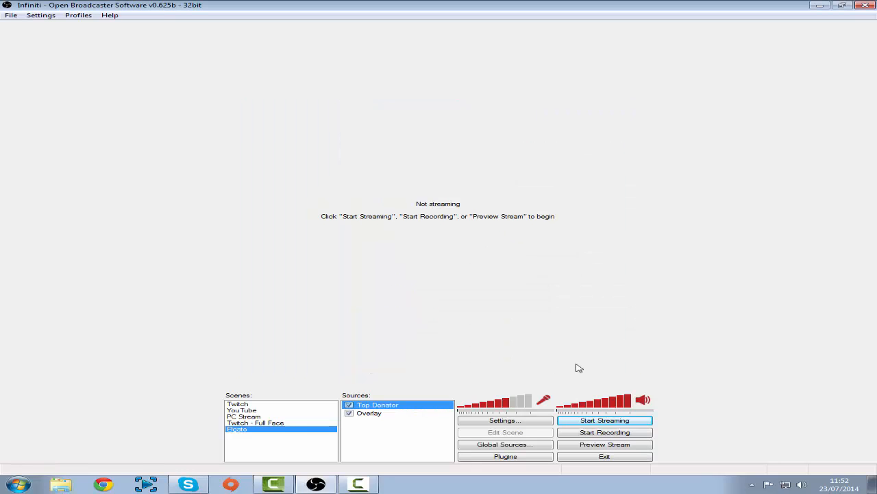
Step: Add a video capture device source under its default name, using Elgato Game Capture HD with the device's own audio
left_click(388, 415)
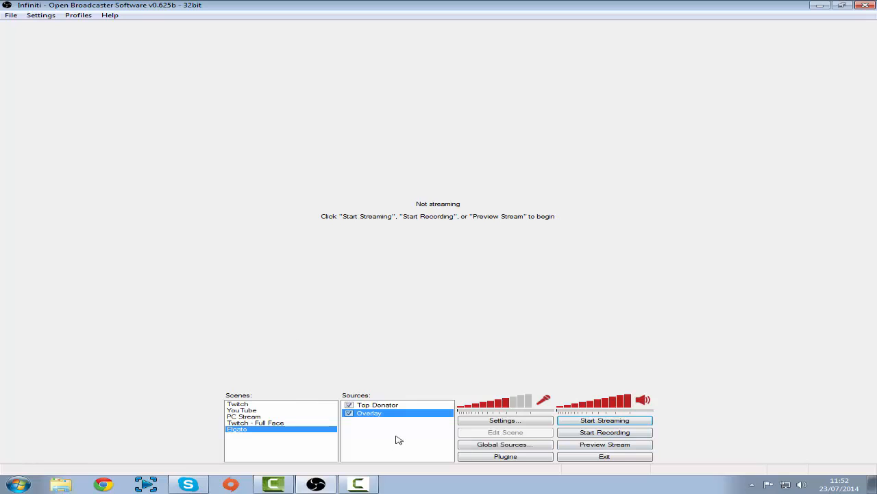
right_click(397, 438)
mouse_move(439, 442)
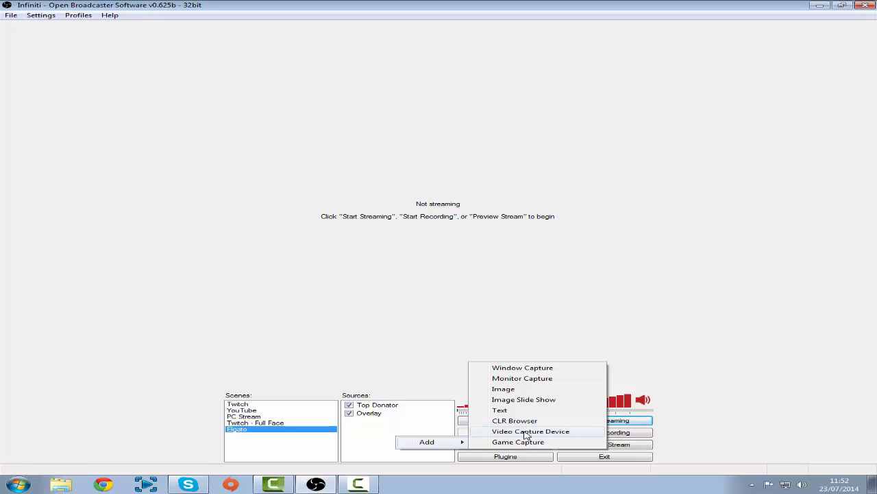
left_click(567, 432)
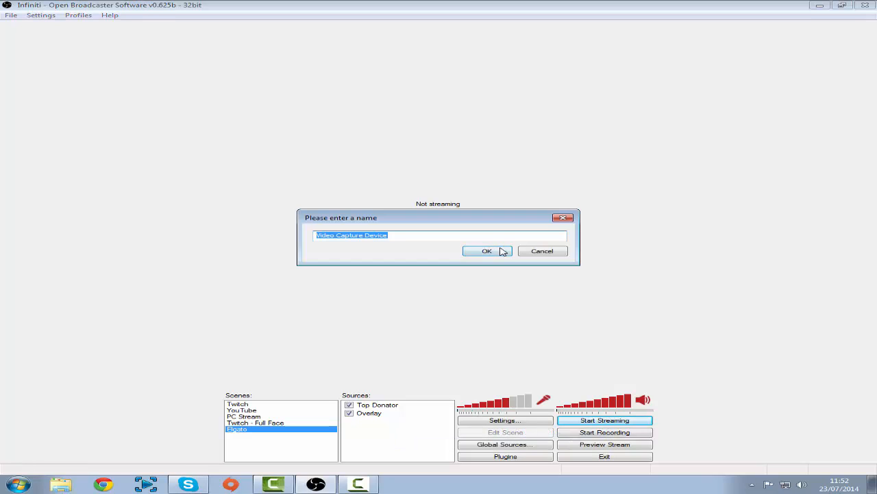
left_click(483, 251)
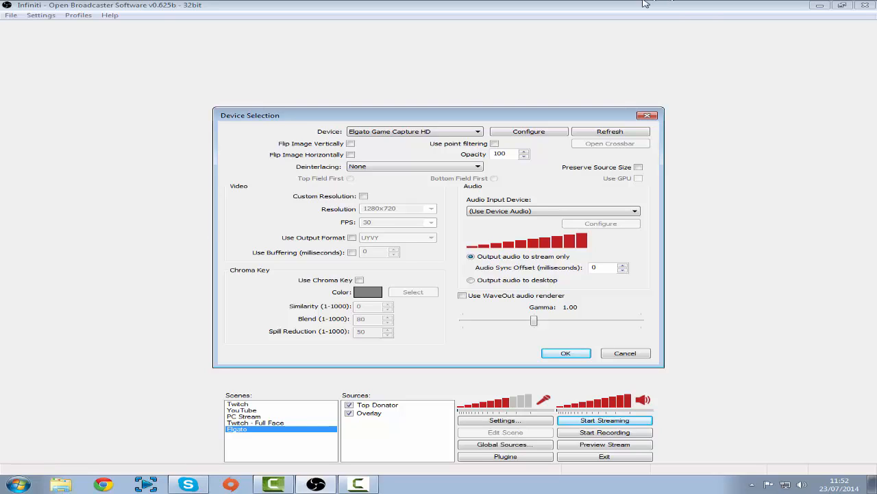
left_click(559, 212)
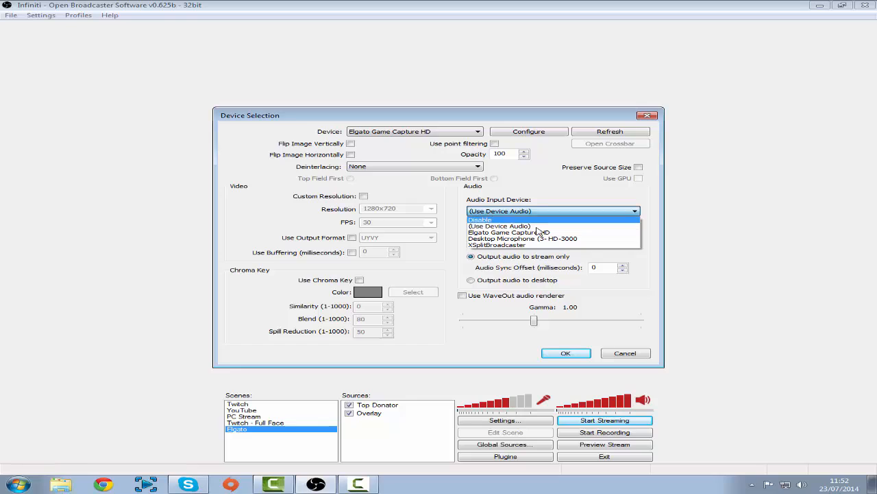
left_click(552, 210)
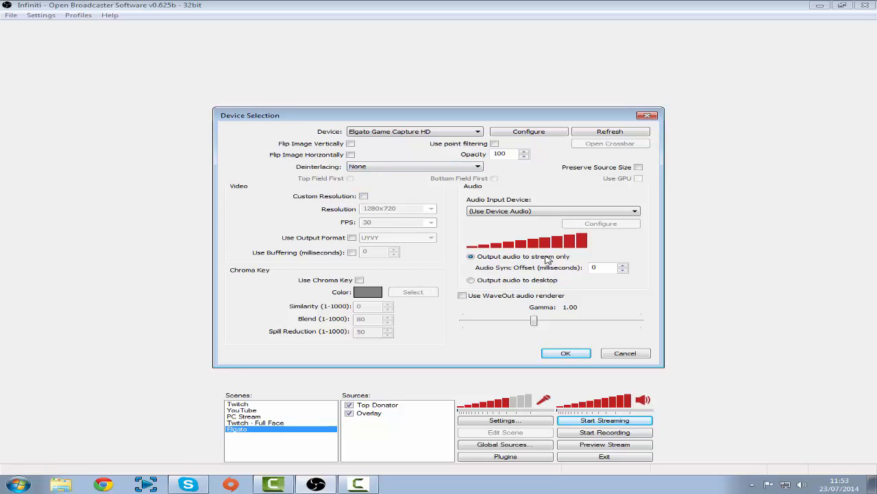
left_click(565, 354)
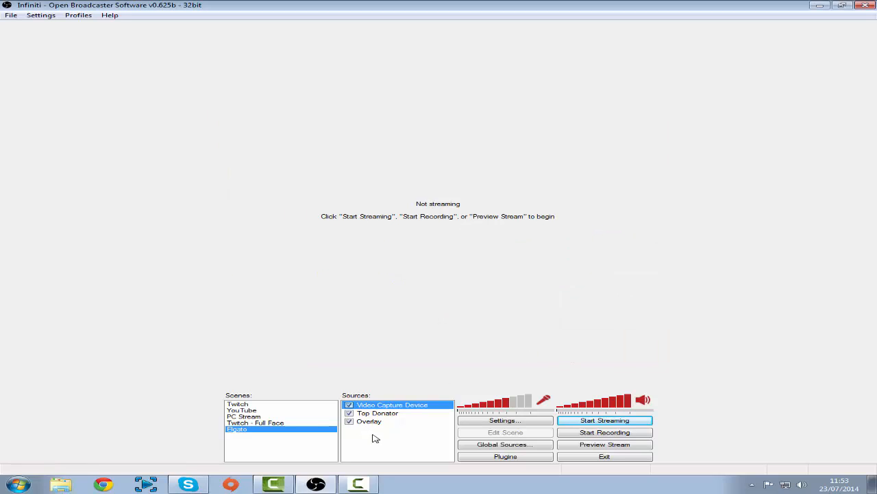
Step: Move the video capture device source down one place in the source order, below Top Donator
right_click(371, 408)
mouse_move(473, 351)
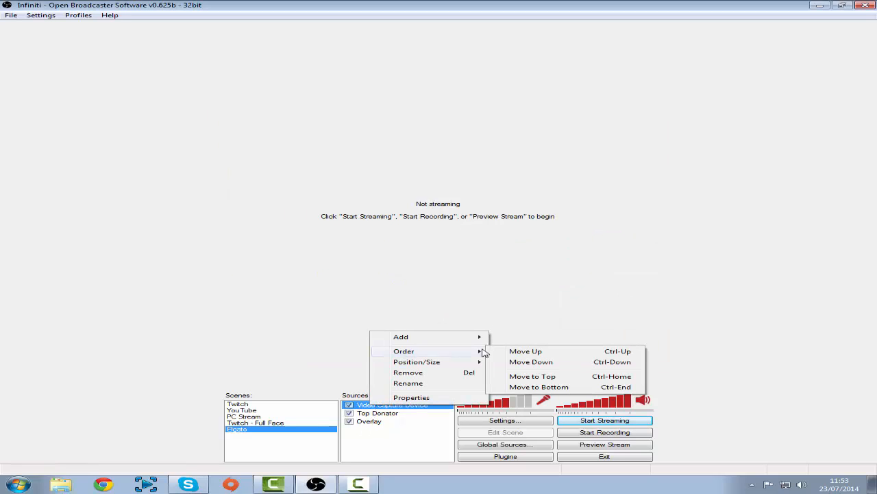
left_click(541, 362)
left_click(379, 439)
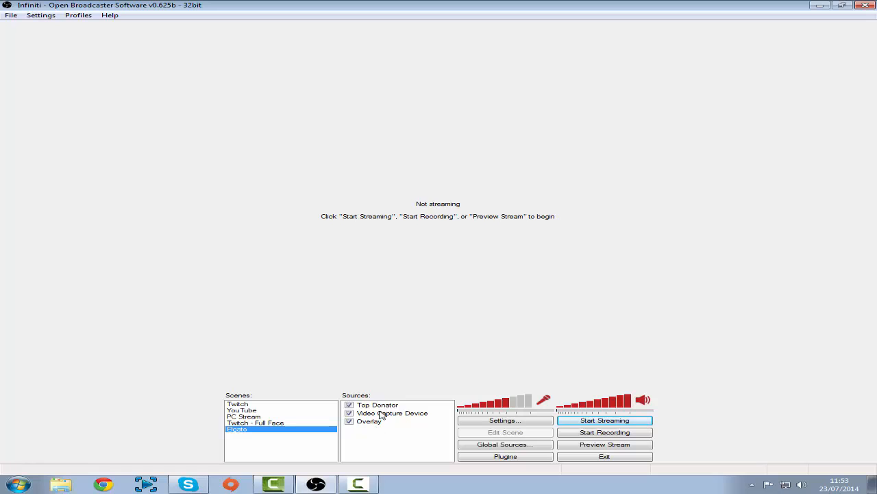
Step: Move the video capture device source down one place in the source order, below Overlay
right_click(379, 415)
mouse_move(436, 369)
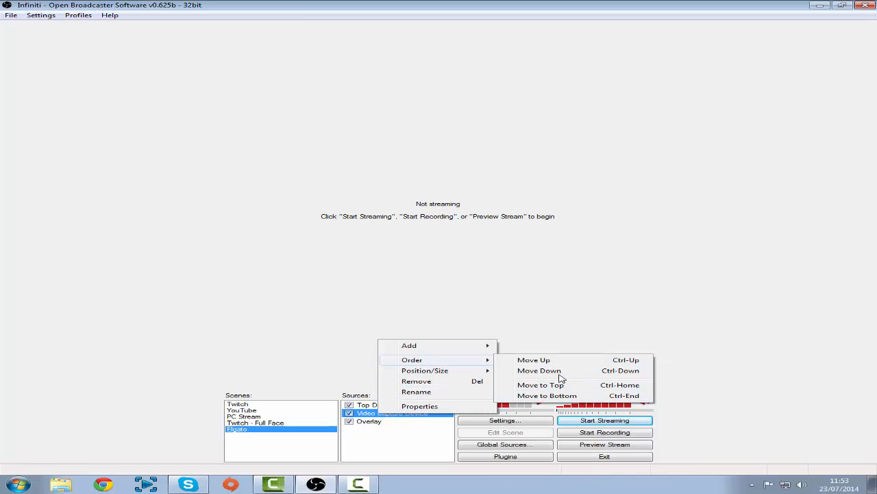
left_click(521, 370)
left_click(371, 440)
Step: Try setting up a second video capture device source using Microsoft LifeCam HD-3000 with chroma key enabled, and cancel it
right_click(370, 437)
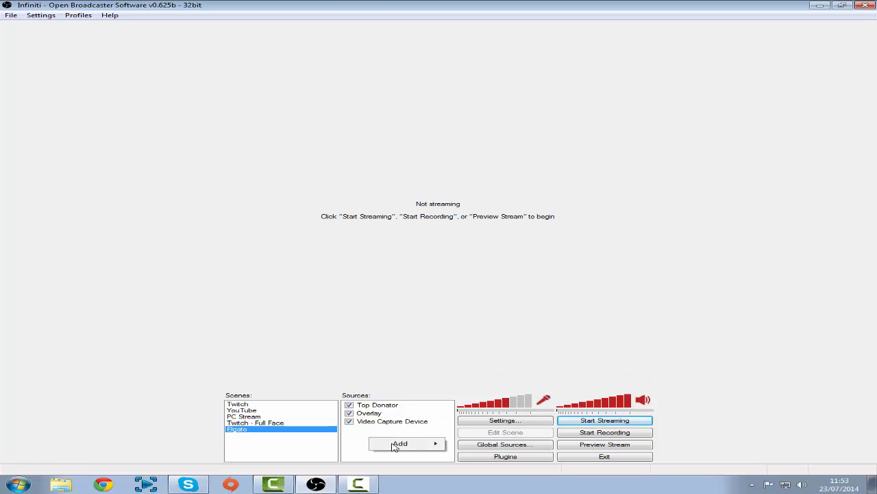
mouse_move(397, 444)
left_click(397, 462)
right_click(379, 435)
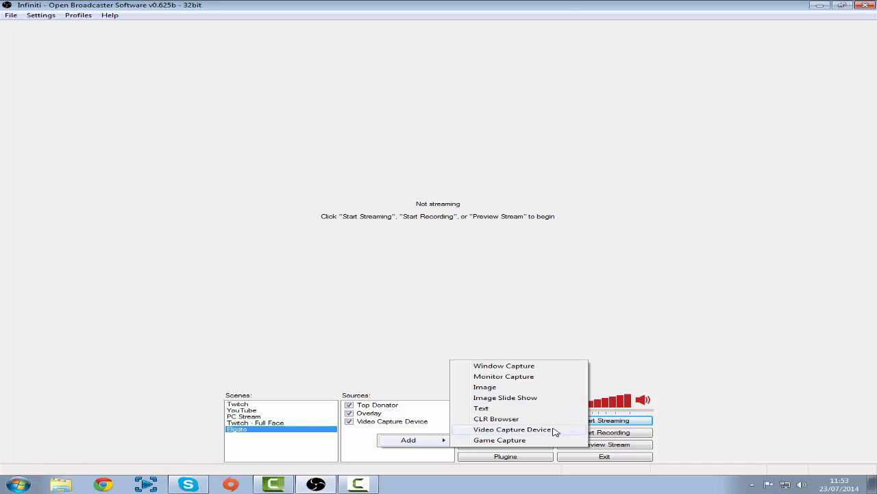
left_click(548, 430)
left_click(480, 251)
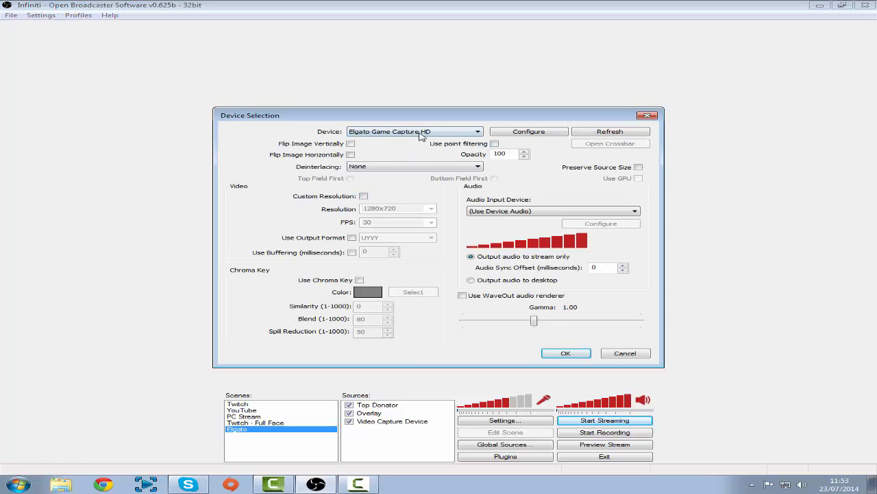
left_click(421, 132)
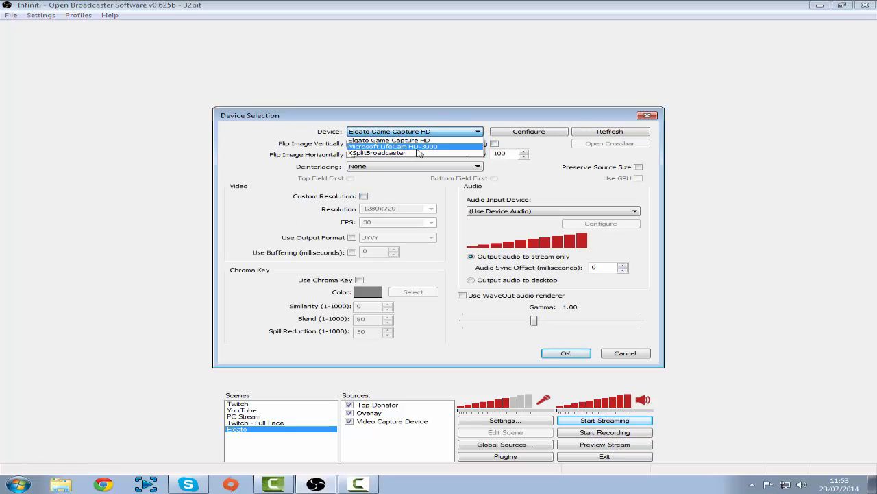
left_click(417, 147)
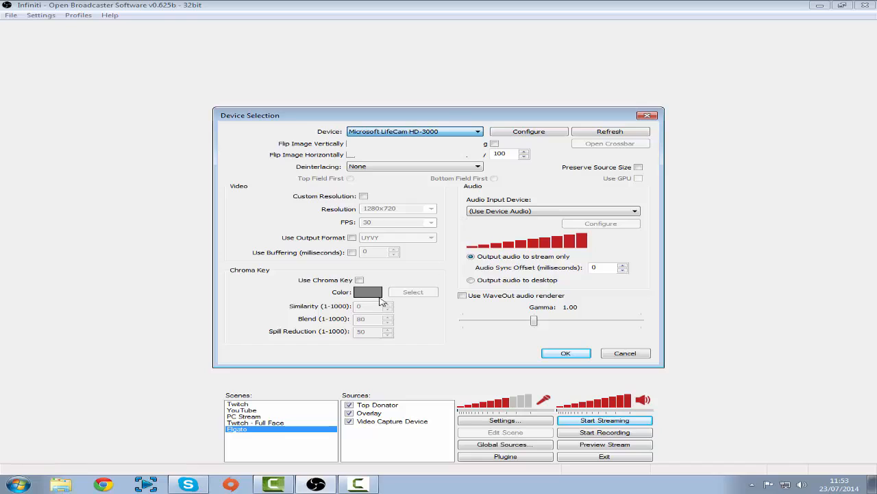
left_click(360, 281)
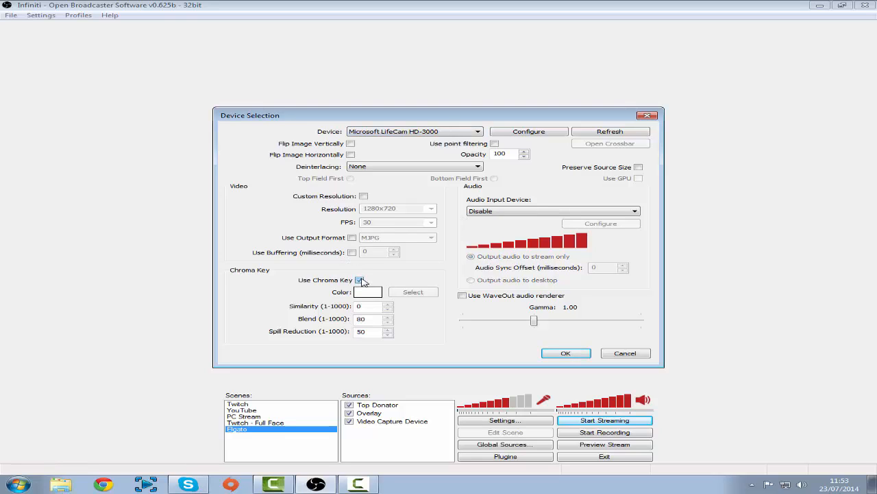
left_click(425, 295)
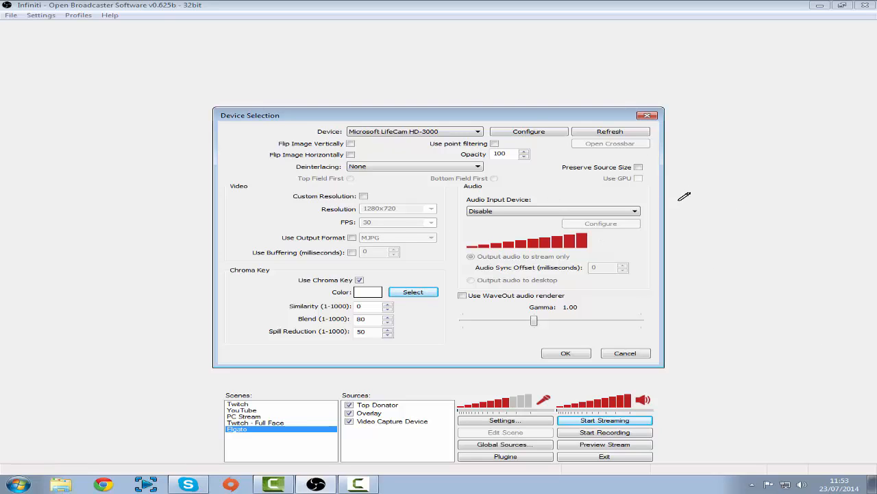
left_click(625, 353)
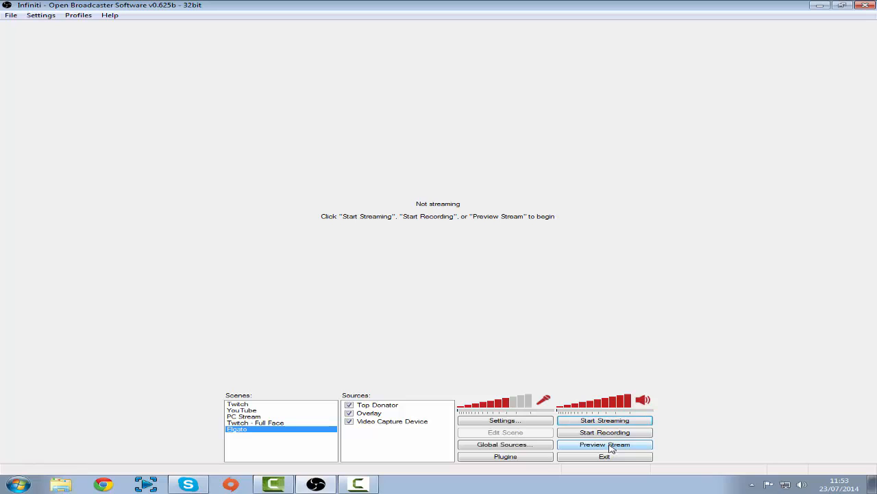
Step: Start the stream preview and reposition the Top Donator text at the bottom centre of the scene
left_click(612, 447)
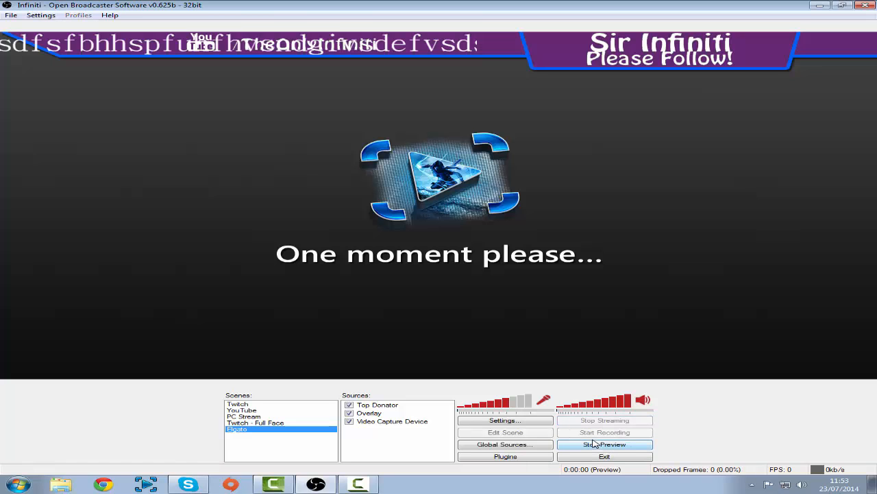
left_click(370, 413)
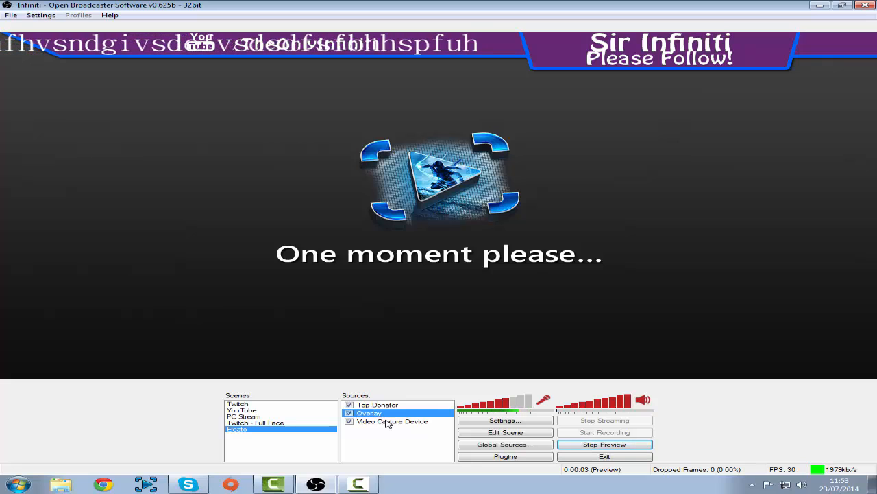
left_click(370, 405)
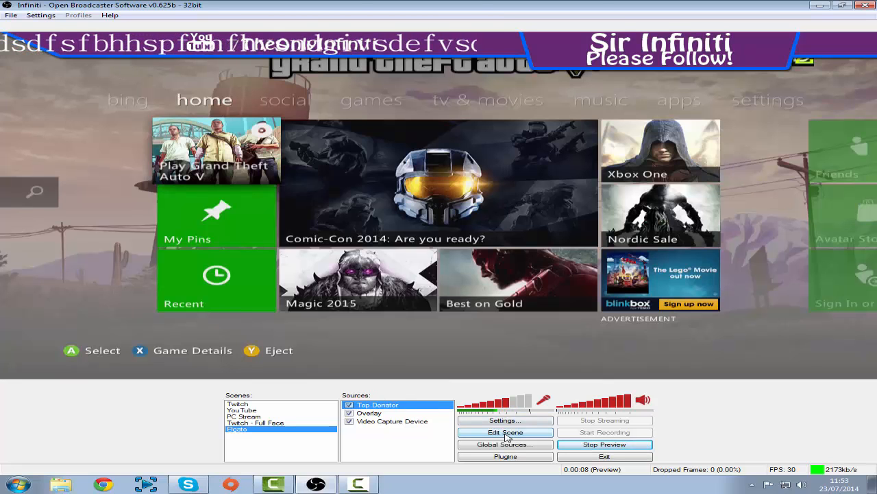
left_click(505, 433)
left_click_drag(321, 42, 525, 365)
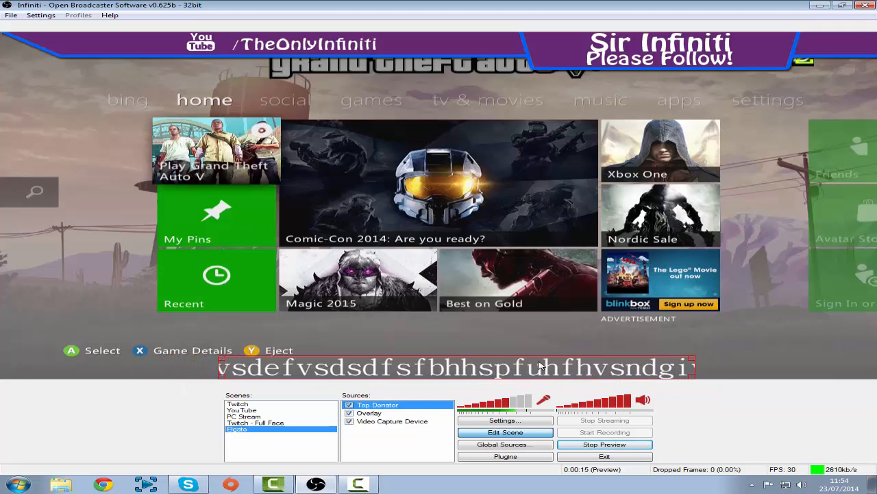
Step: Resize the Overlay source in the scene so that its banner fits the full width of the preview
left_click(371, 413)
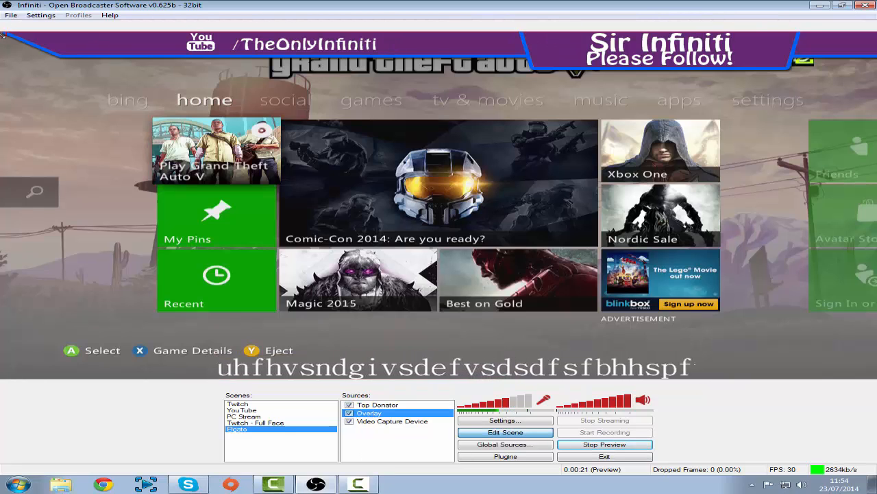
left_click(402, 448)
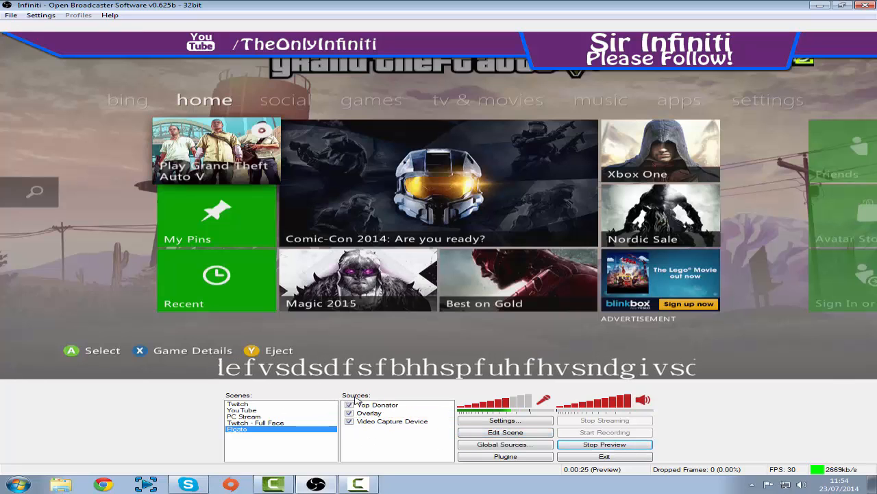
left_click(493, 433)
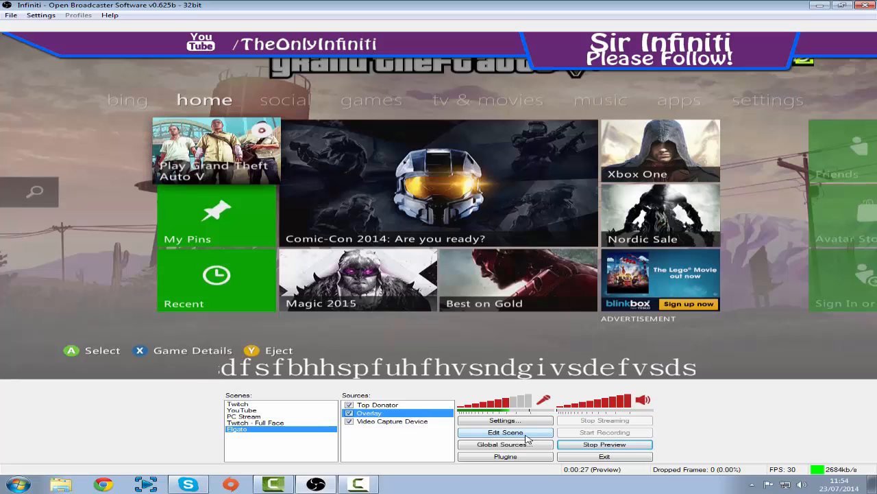
left_click_drag(3, 35, 55, 42)
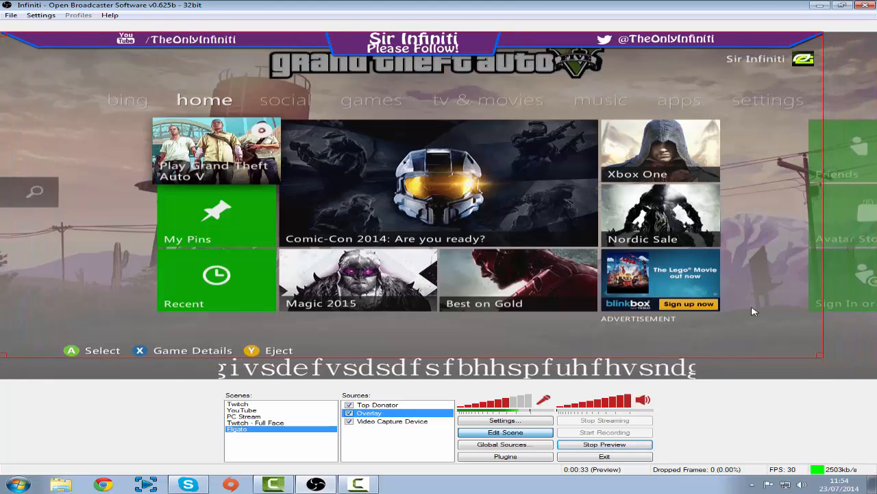
left_click_drag(823, 357, 876, 376)
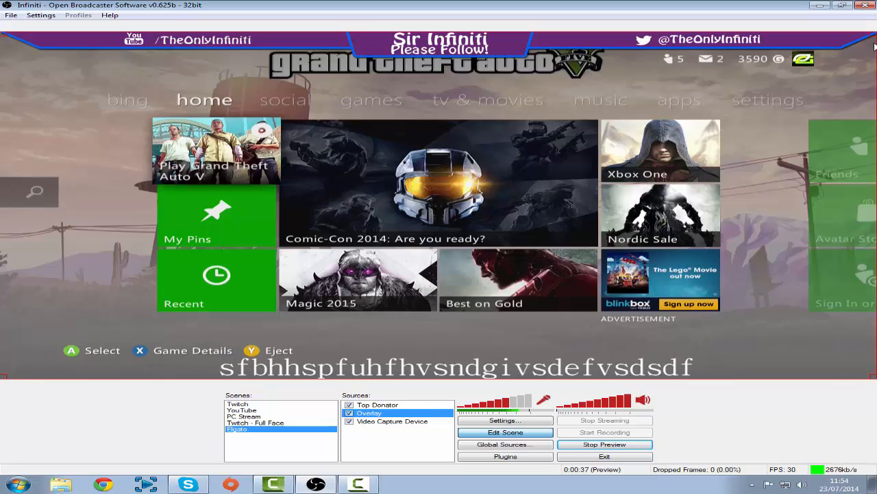
Step: Try shrinking and repositioning the video capture device source, and stretch it back to fill the whole preview
left_click(393, 421)
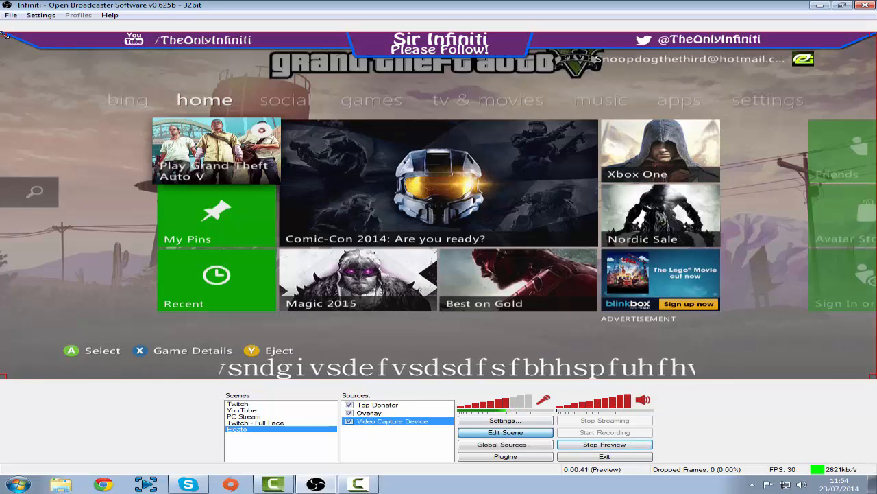
left_click_drag(4, 35, 323, 166)
left_click_drag(492, 235, 173, 109)
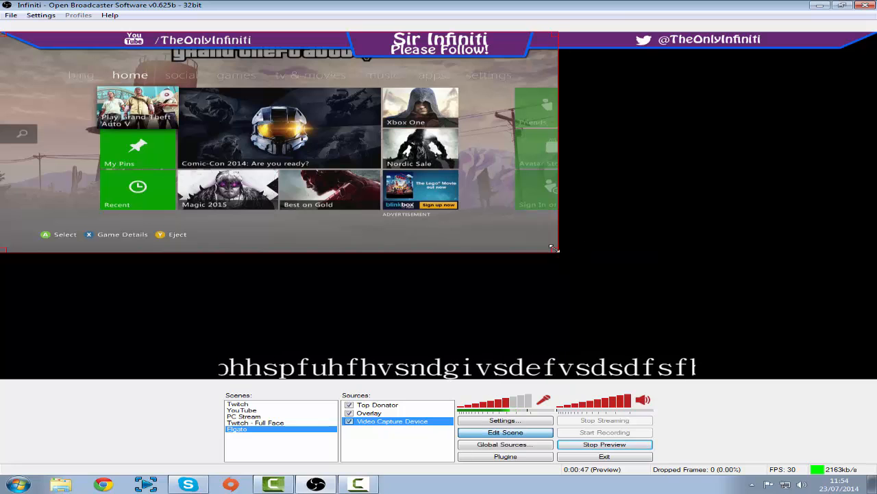
left_click_drag(556, 251, 874, 377)
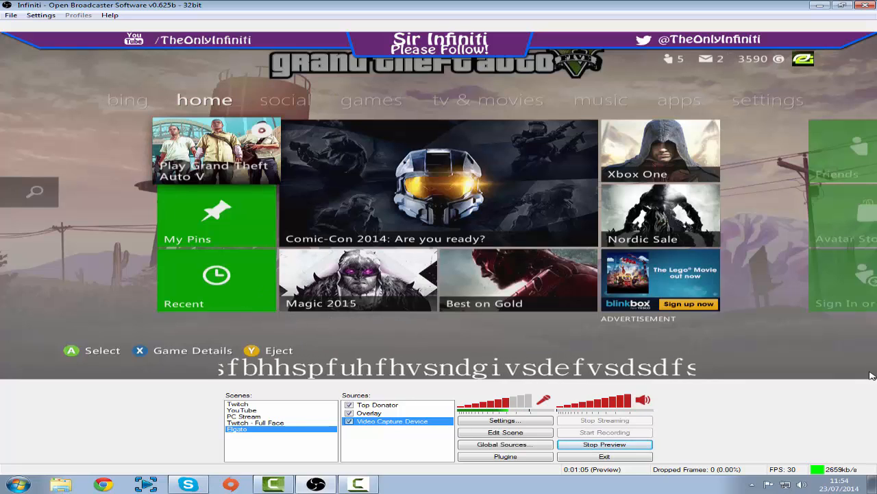
Step: Add a game capture source under its default name for the [CamRecorder]: Recording... application, and fit its frame to the preview
right_click(393, 453)
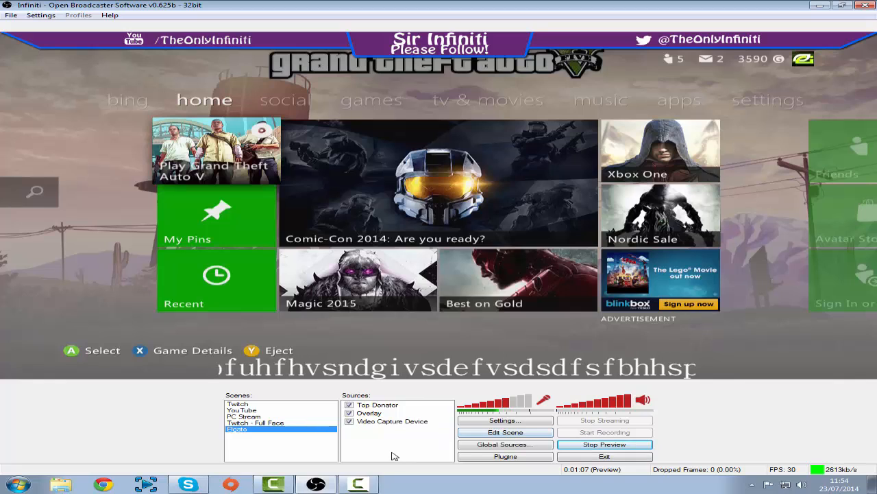
mouse_move(418, 460)
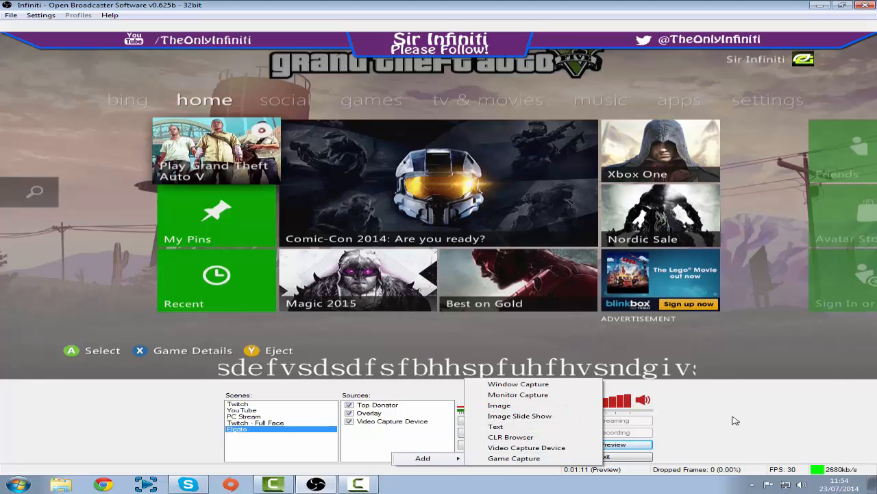
left_click(506, 458)
left_click(474, 250)
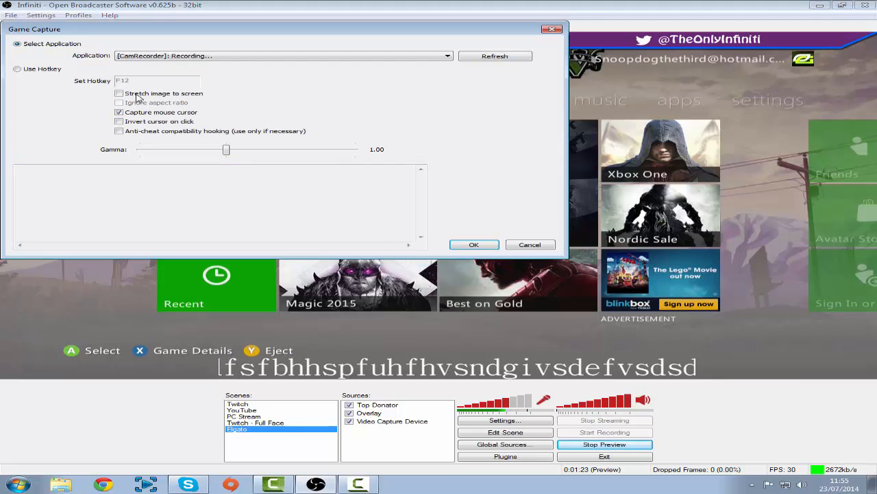
left_click(240, 60)
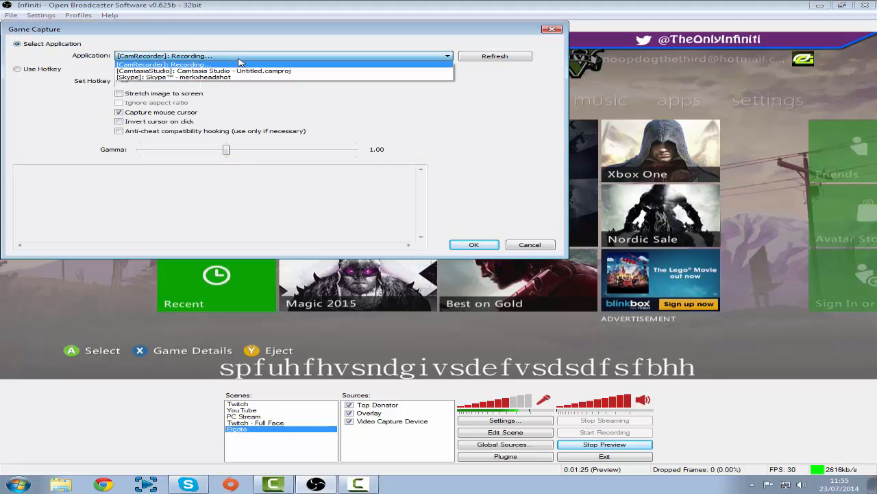
left_click(240, 62)
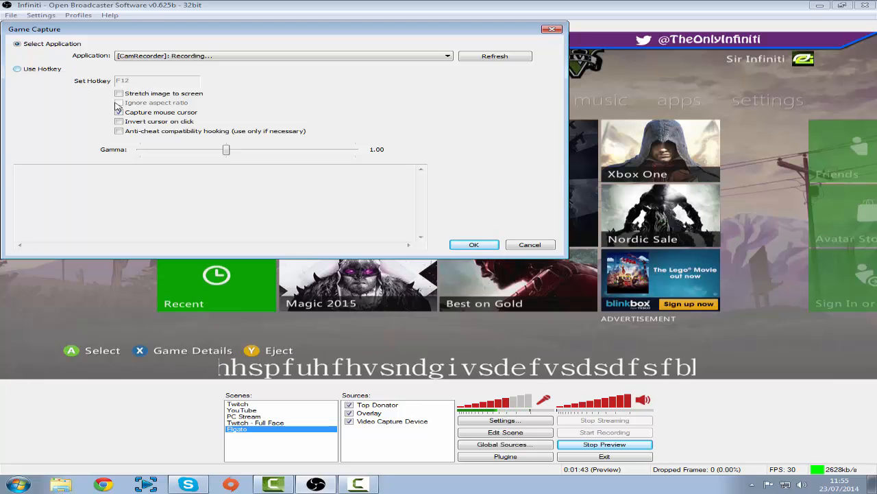
left_click(490, 245)
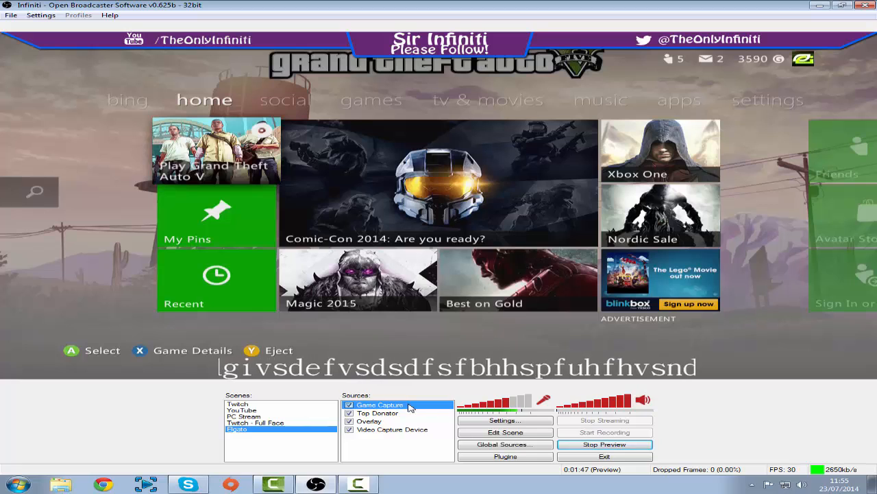
left_click(506, 432)
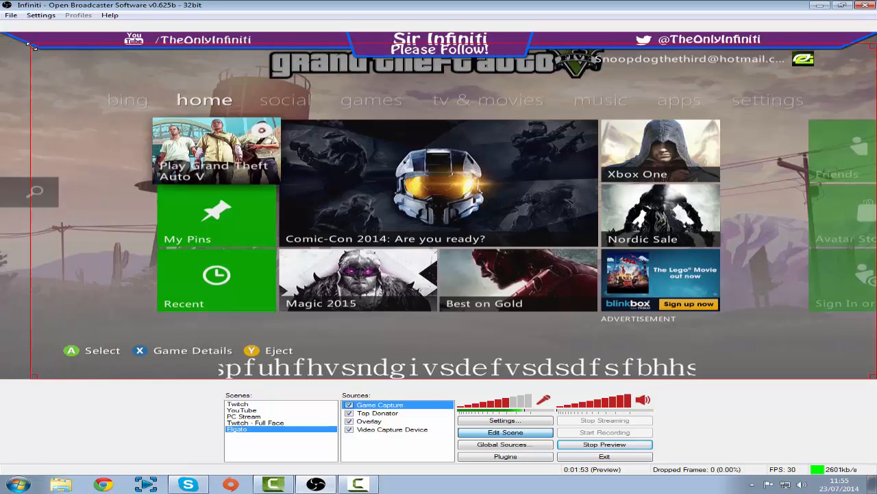
left_click(173, 24)
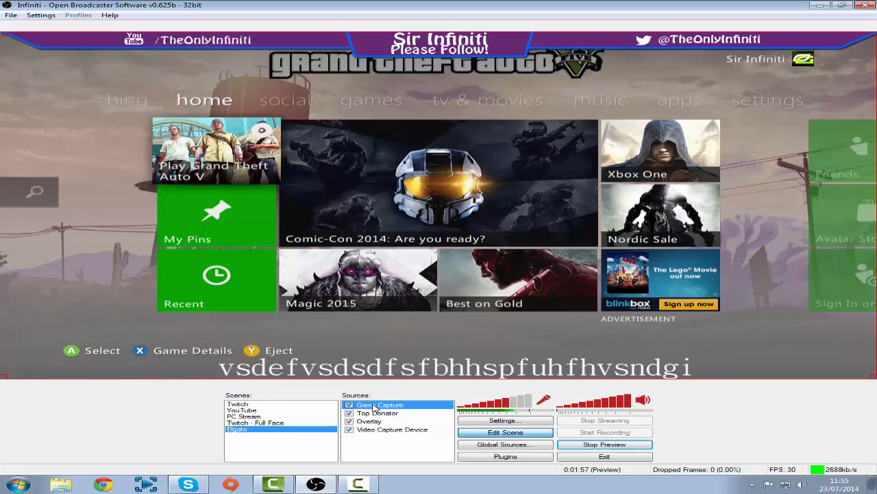
left_click(372, 430)
left_click(376, 442)
left_click(377, 430)
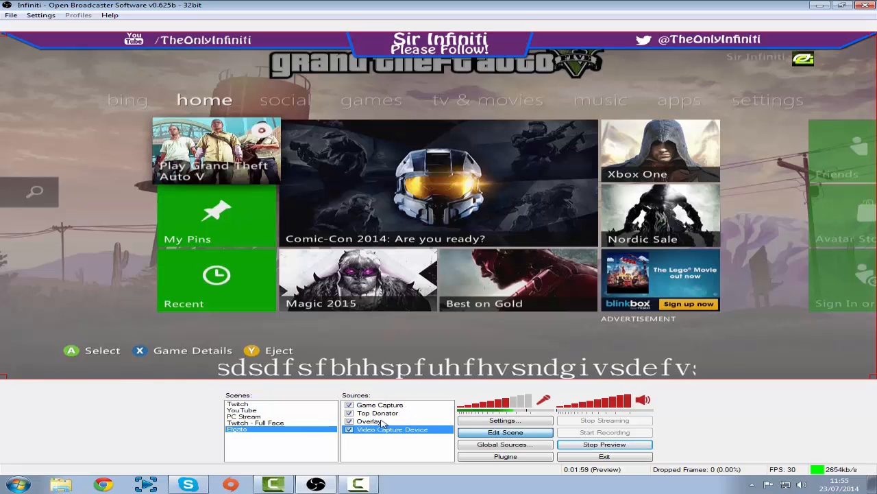
left_click(377, 440)
left_click(381, 445)
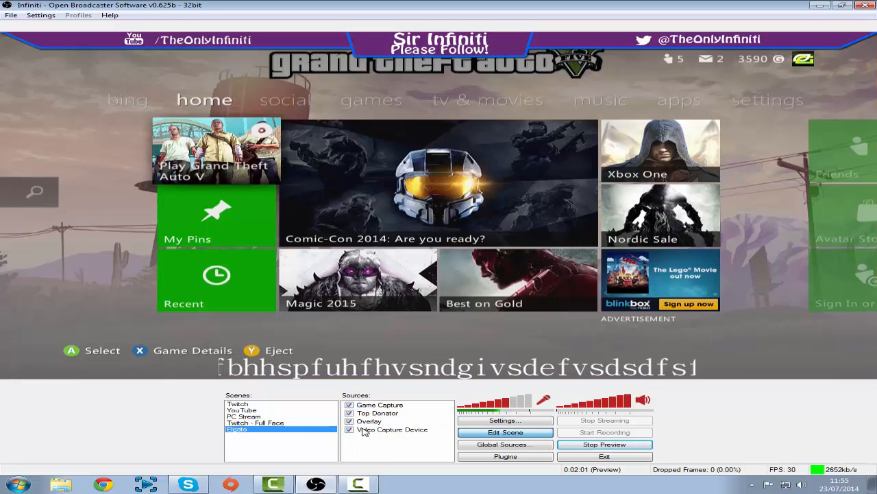
right_click(365, 443)
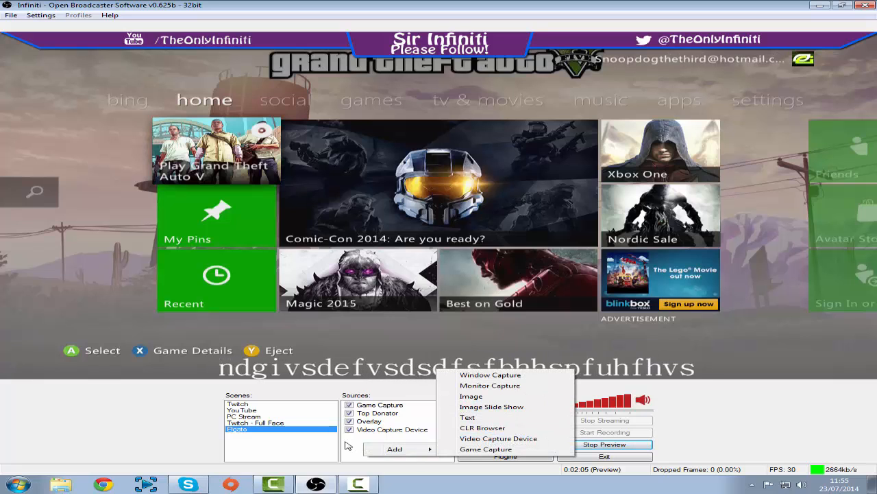
left_click(385, 435)
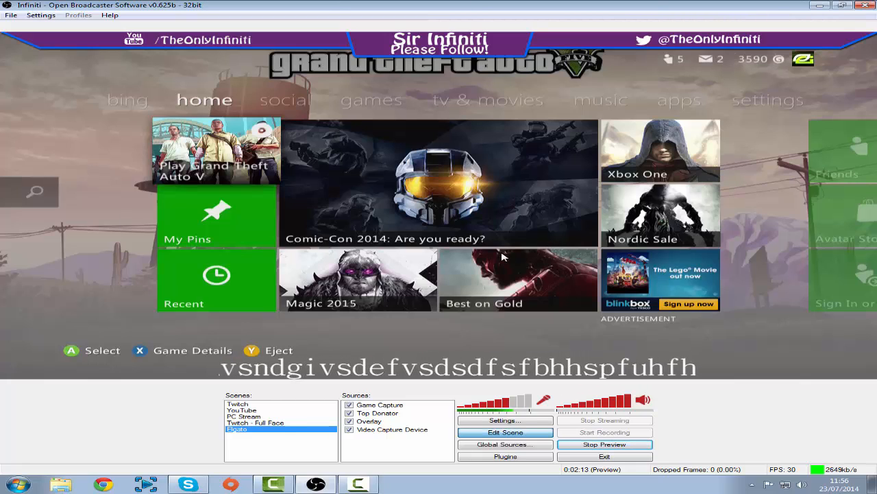
left_click(253, 423)
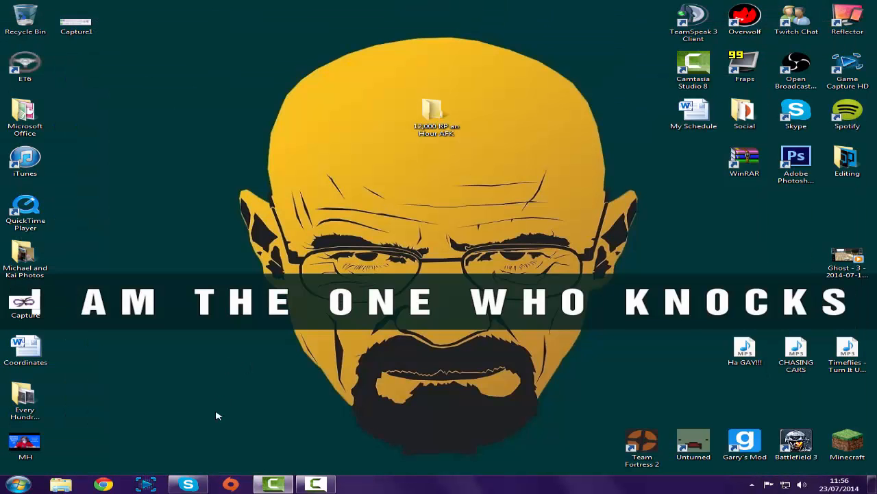
Step: Switch to Chrome, search for "obs" and open the Open Broadcaster Software website at obsproject.com
left_click(103, 484)
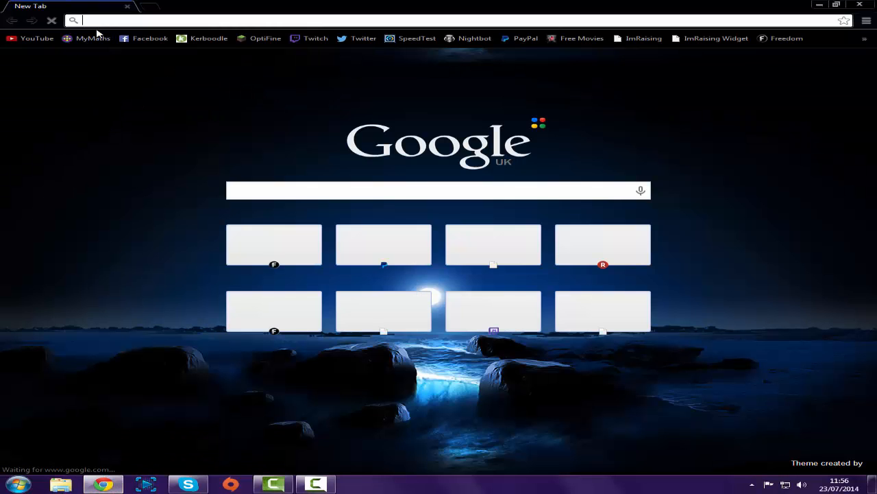
type("obs")
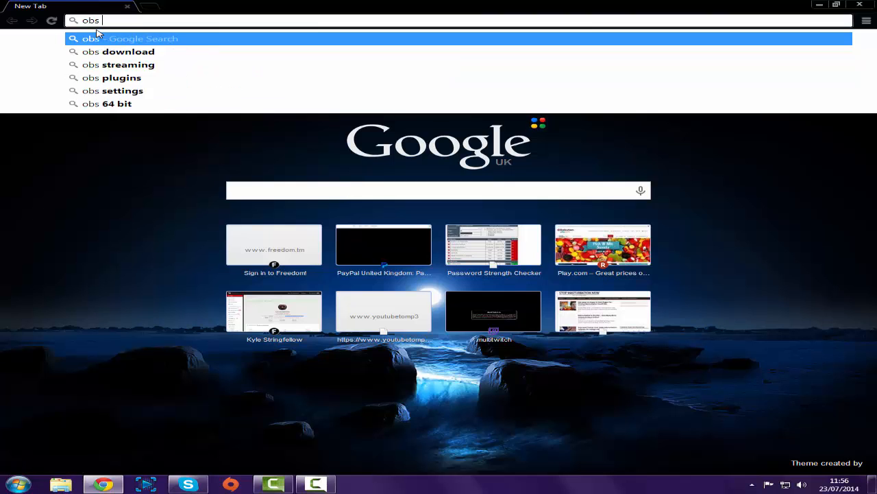
key("Return")
left_click(186, 119)
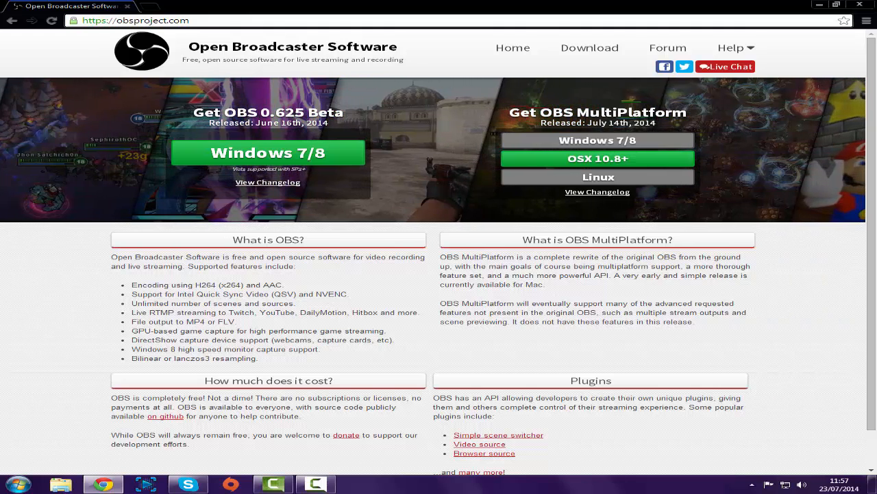
left_click(621, 124)
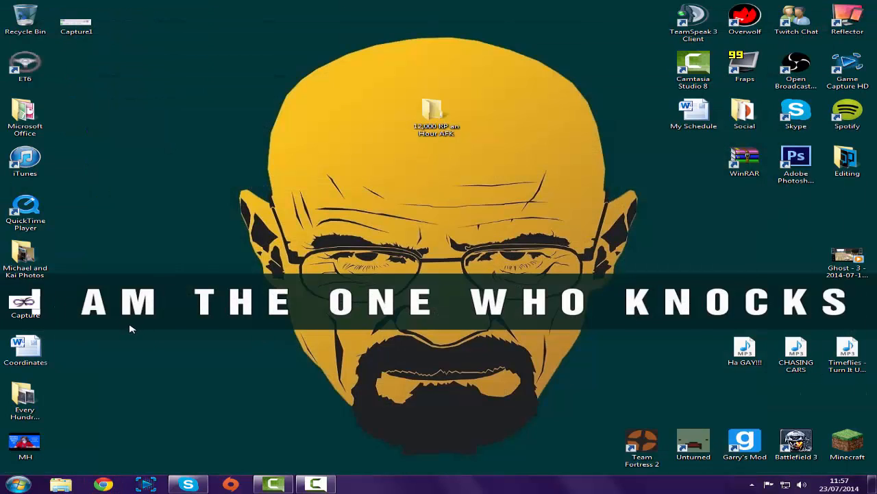
Step: Open the Capture image file stored on the desktop
double_click(25, 304)
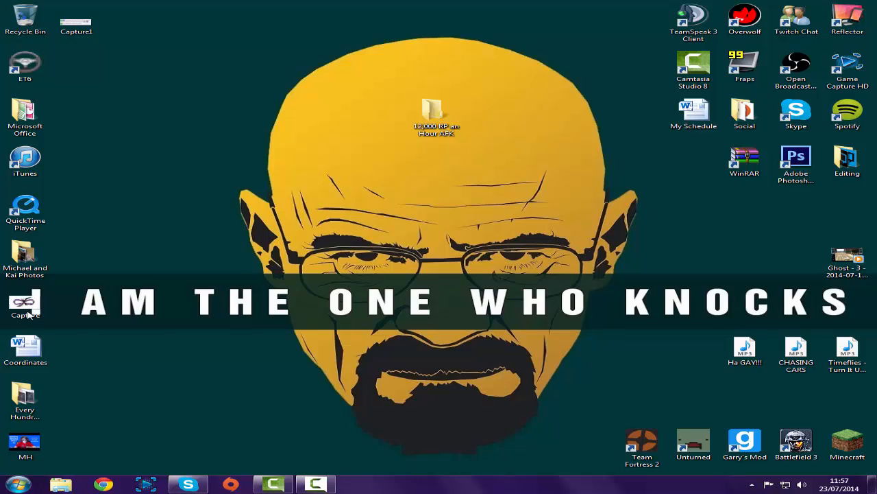